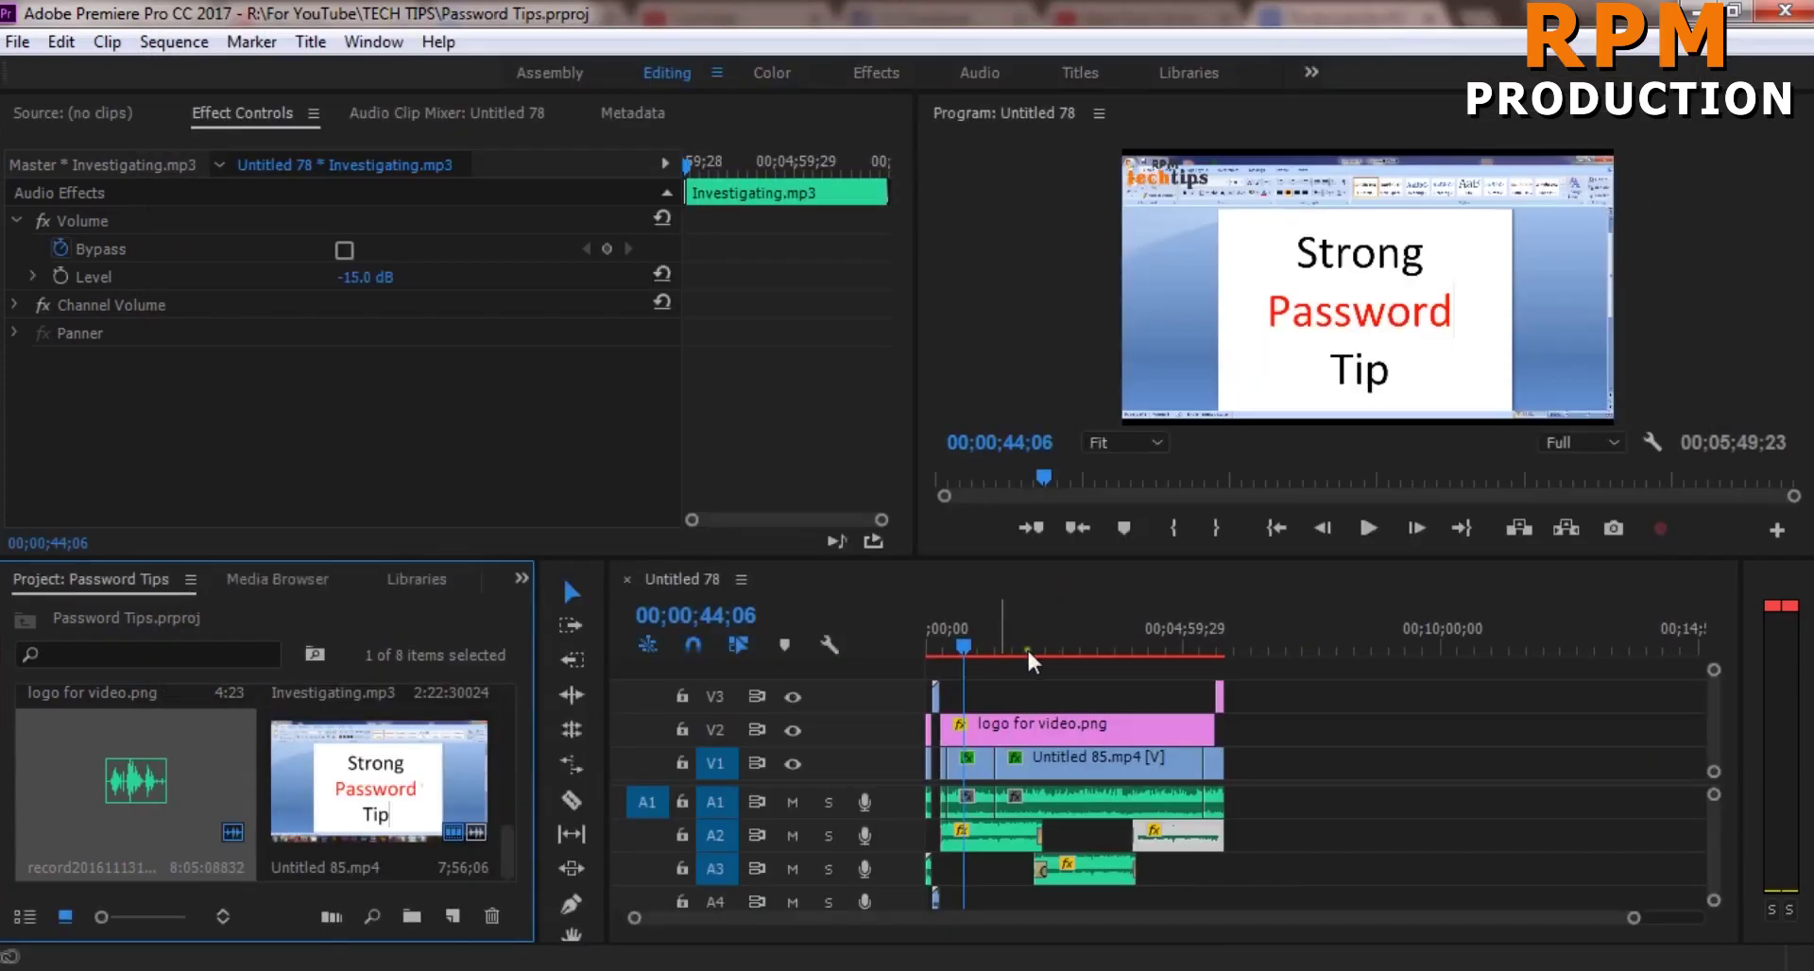
- Scrub through the sequence to preview the password tips, ending back at the title at 34 seconds
mouse_move(1045, 653)
mouse_down()
mouse_move(930, 651)
mouse_move(1162, 650)
mouse_move(959, 650)
mouse_move(1013, 647)
mouse_up()
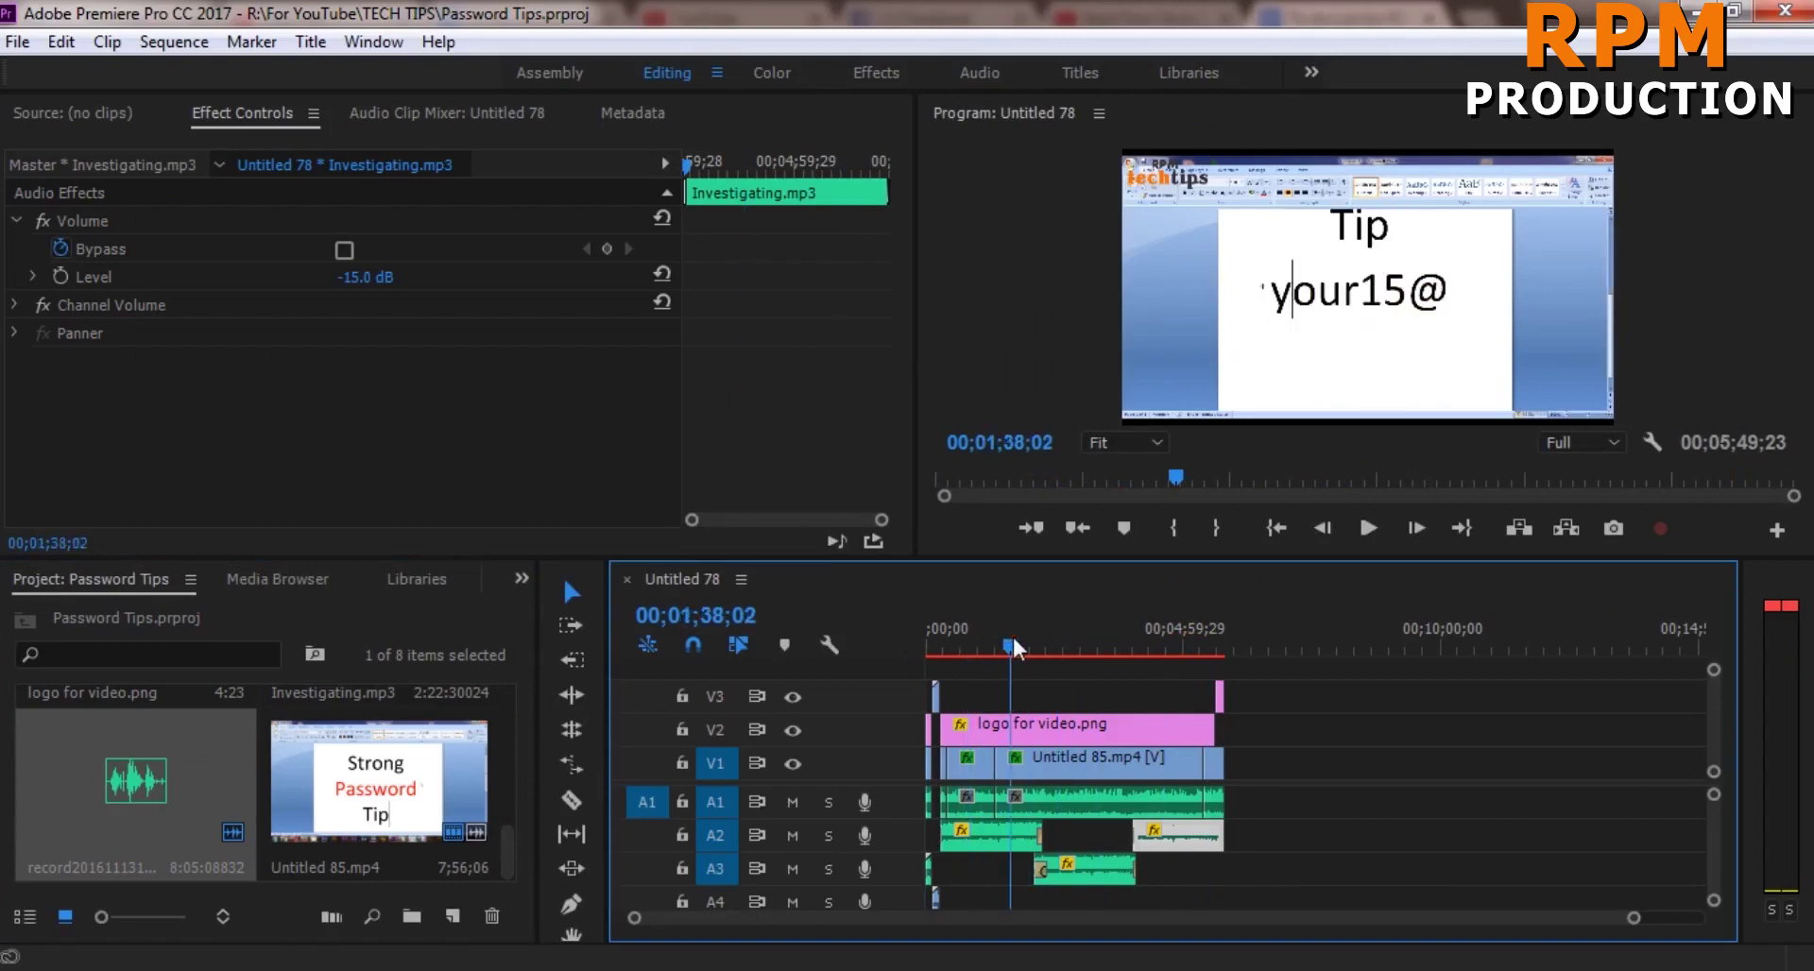
mouse_move(1014, 647)
mouse_down()
mouse_move(1049, 648)
mouse_move(975, 652)
mouse_move(1031, 654)
mouse_move(1003, 652)
mouse_up()
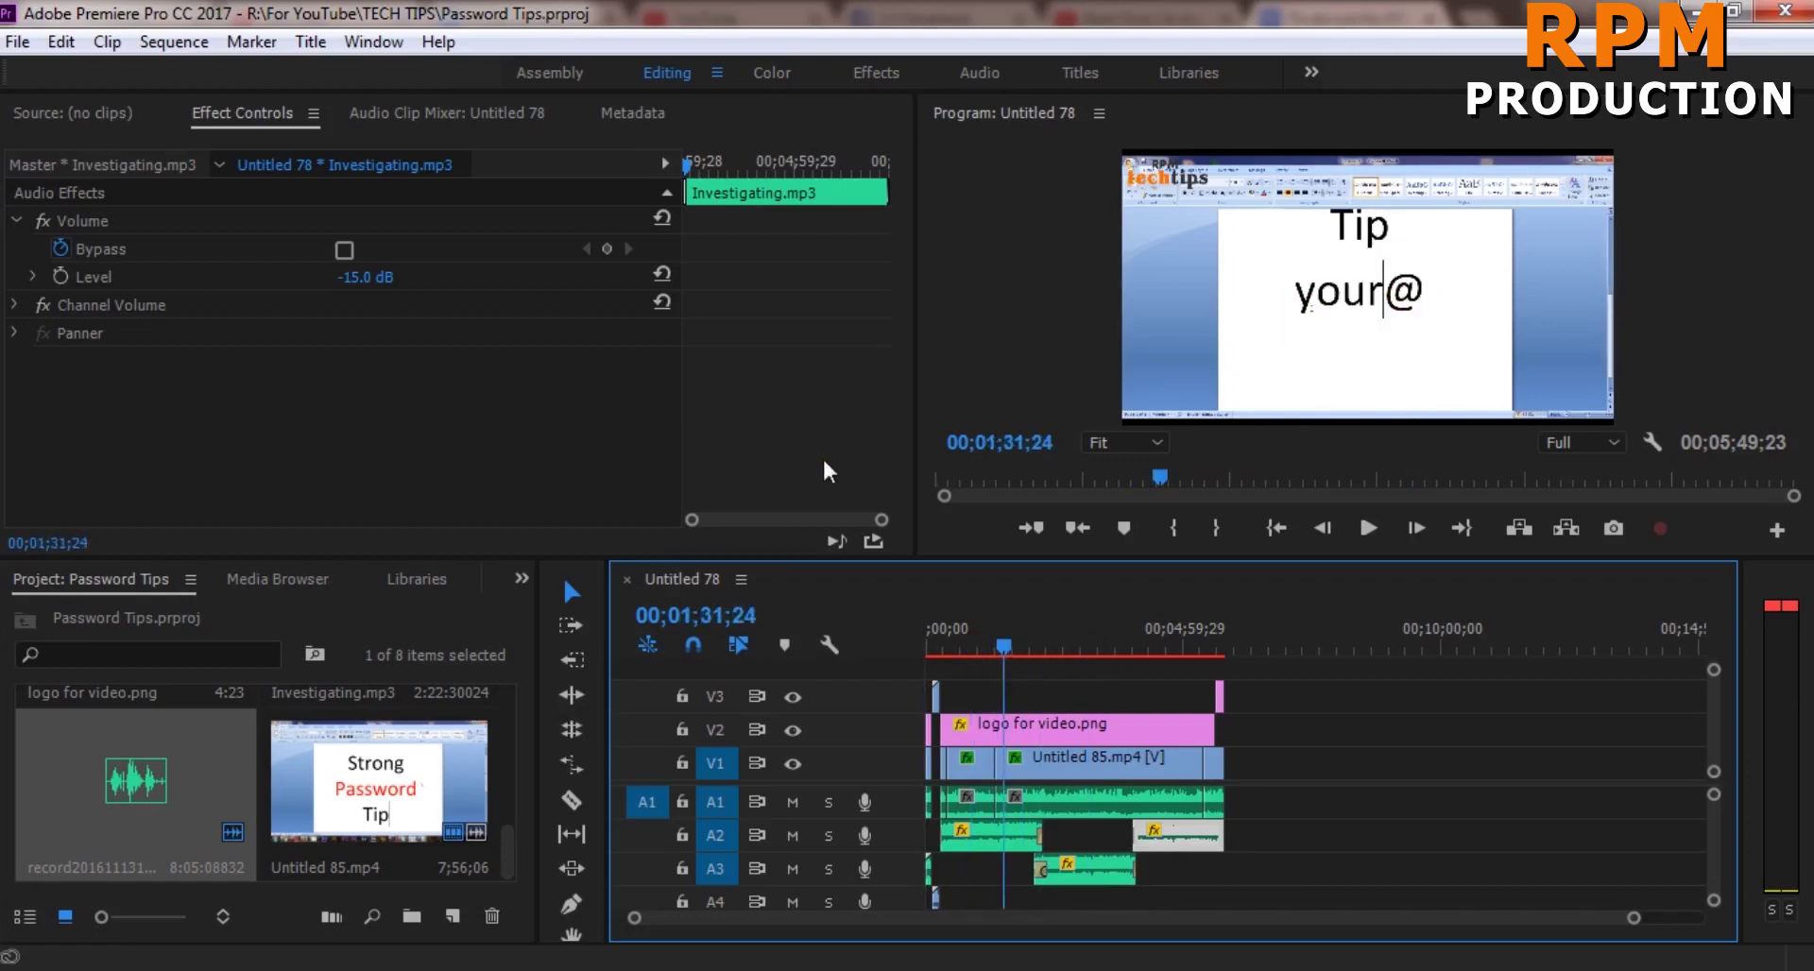
click(959, 650)
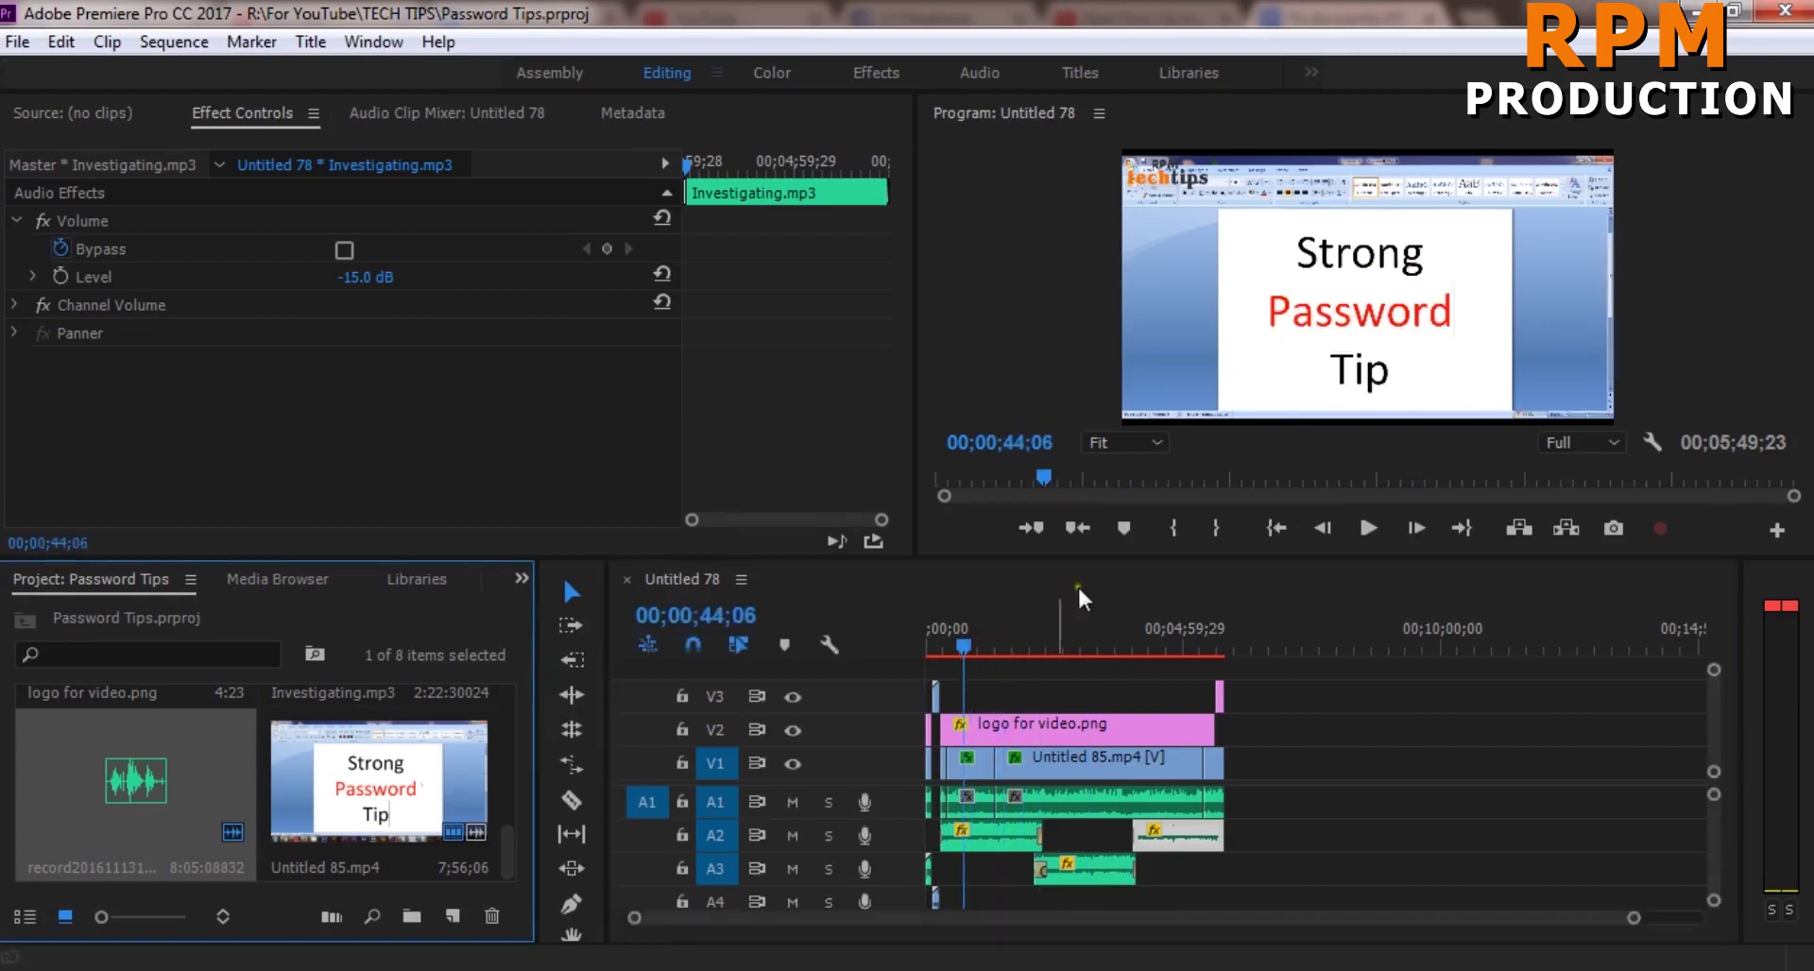
mouse_move(1044, 650)
mouse_down()
mouse_move(1060, 652)
mouse_move(976, 655)
mouse_move(1166, 650)
mouse_move(973, 650)
mouse_move(1014, 648)
mouse_up()
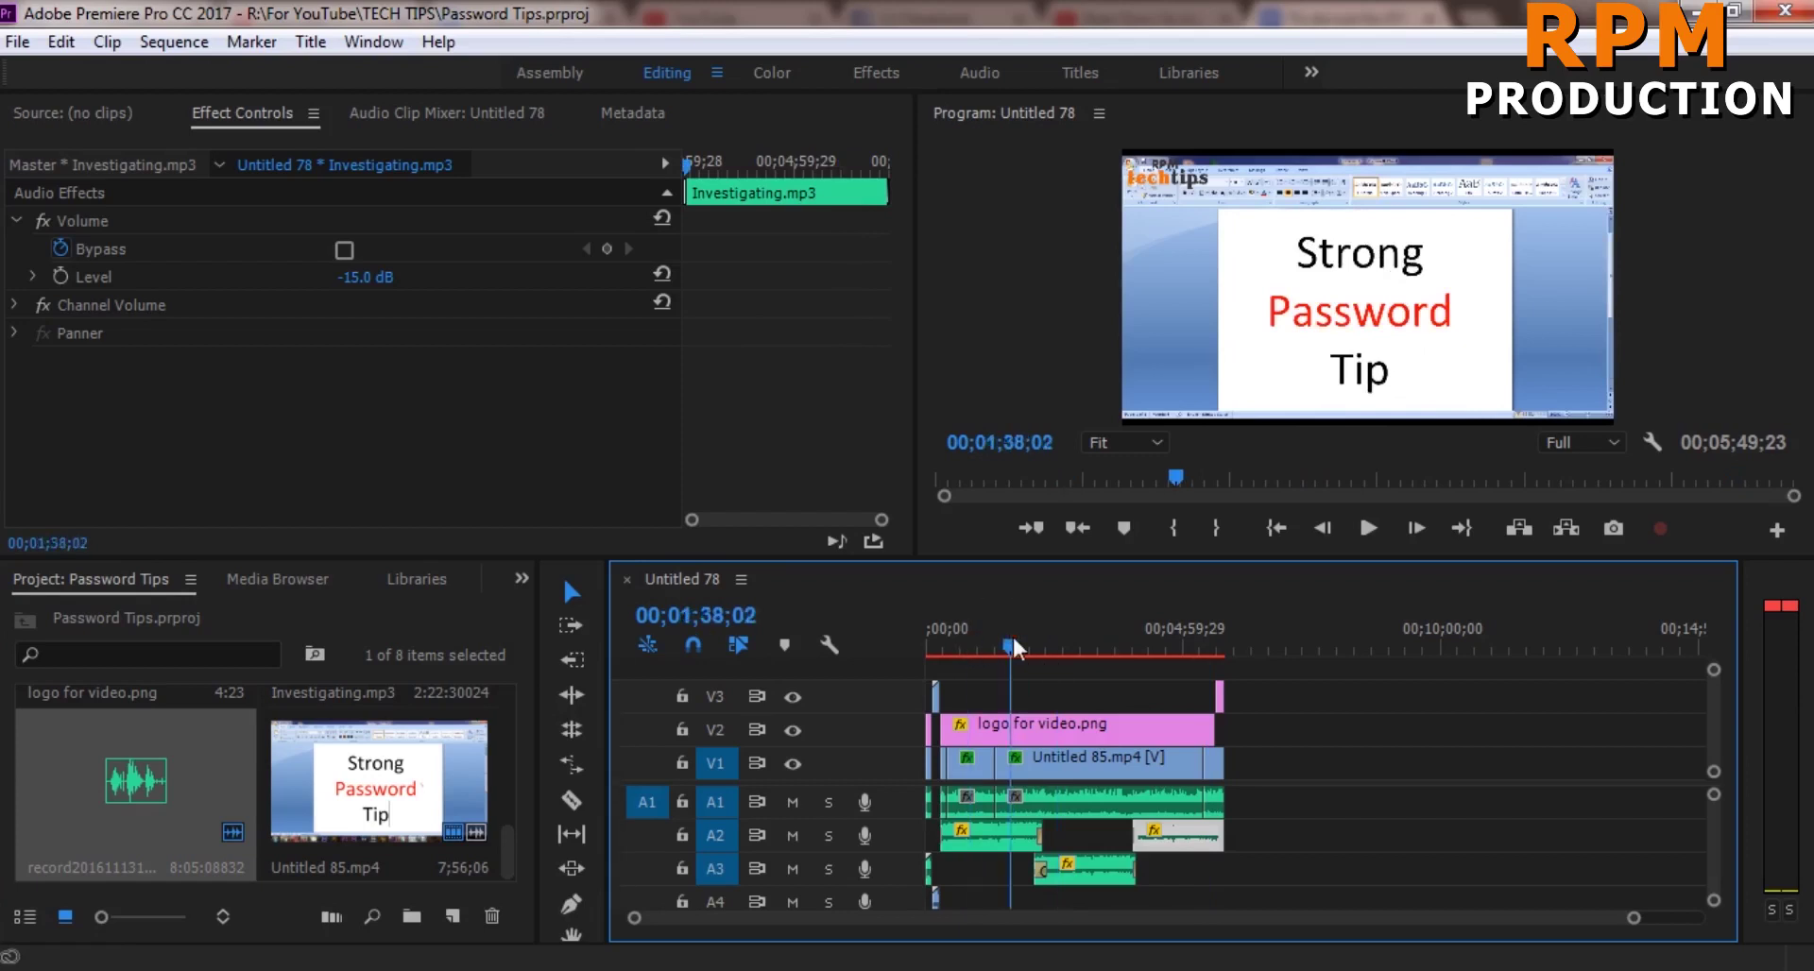
mouse_move(1013, 648)
mouse_down()
mouse_move(1091, 648)
mouse_move(973, 650)
mouse_move(1031, 653)
mouse_move(1003, 651)
mouse_up()
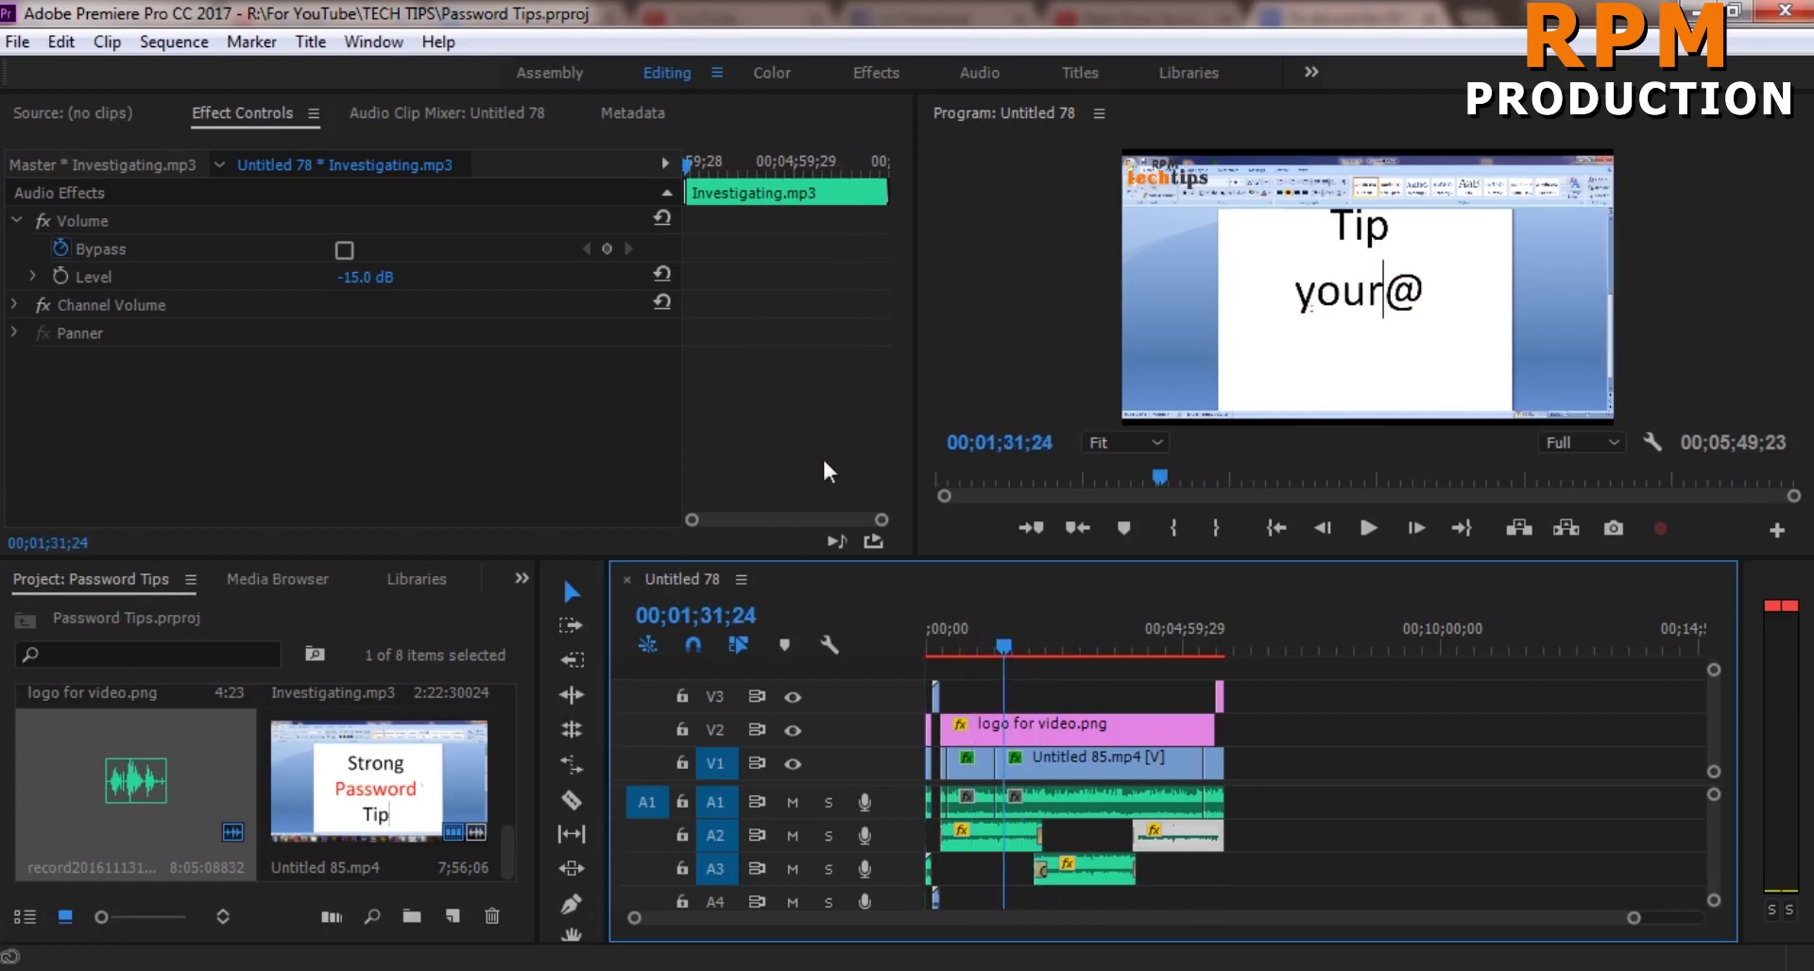
click(1060, 650)
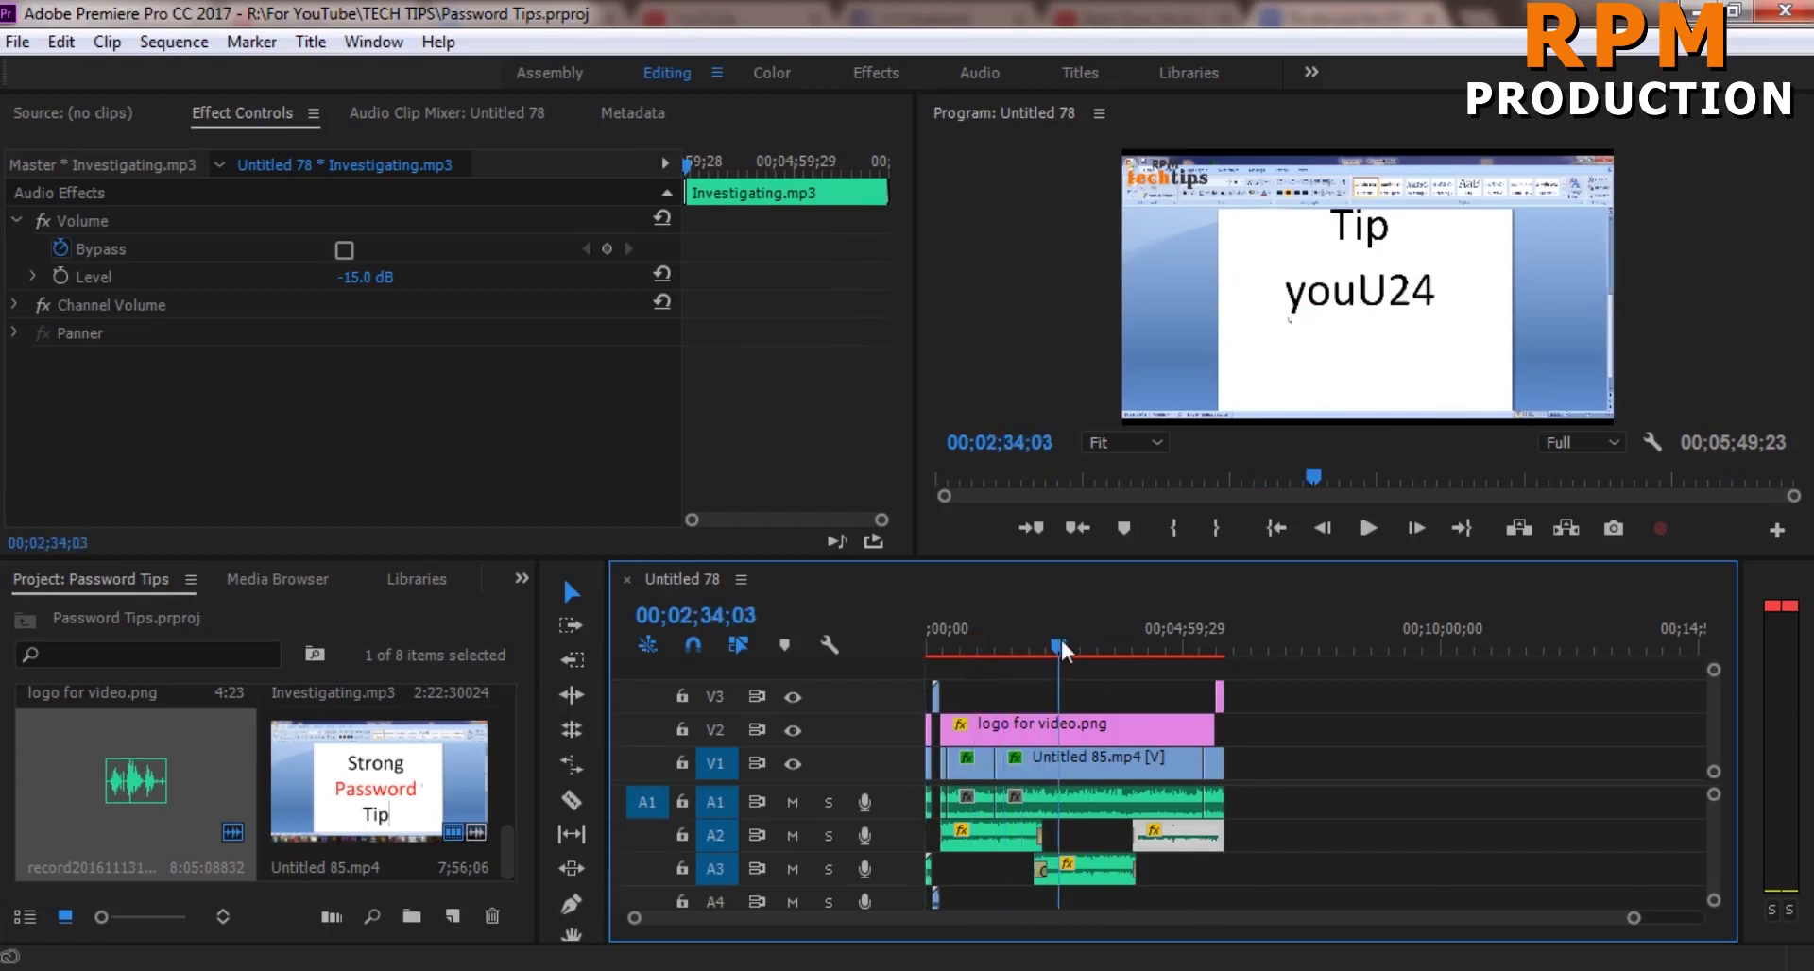
click(973, 649)
drag(973, 650, 1014, 645)
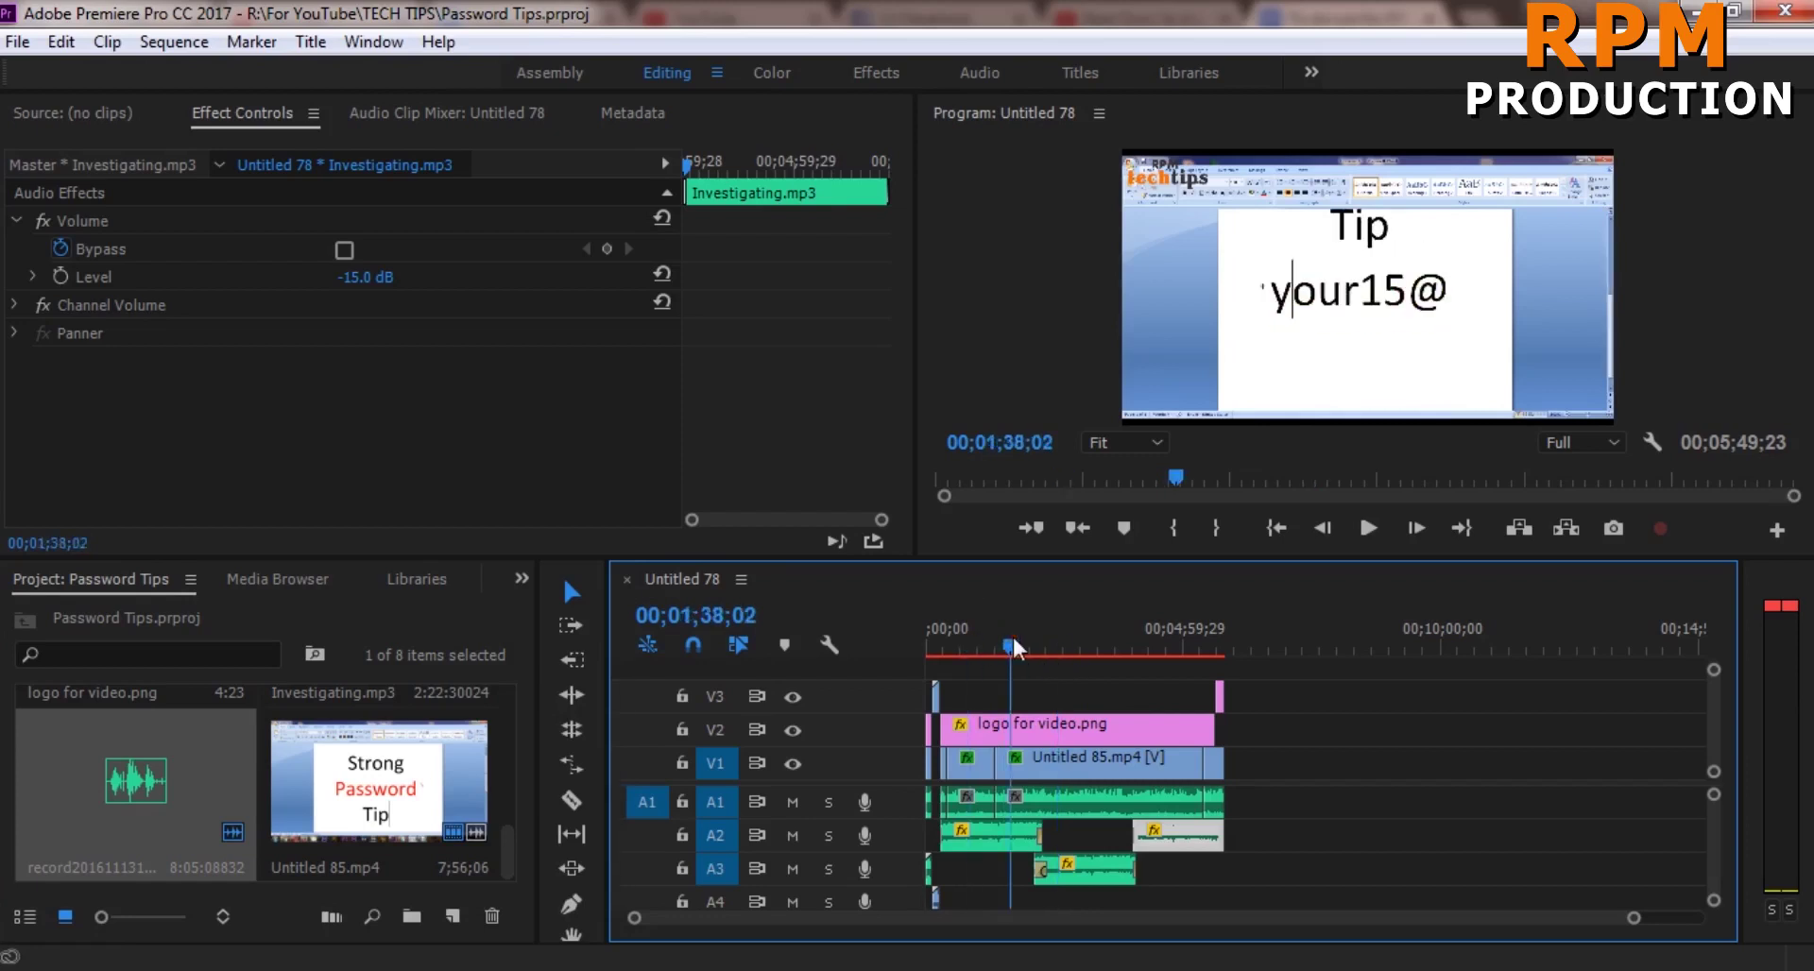
mouse_move(1013, 645)
mouse_down()
mouse_move(1092, 648)
mouse_move(973, 650)
mouse_move(1033, 653)
mouse_move(1004, 648)
mouse_up()
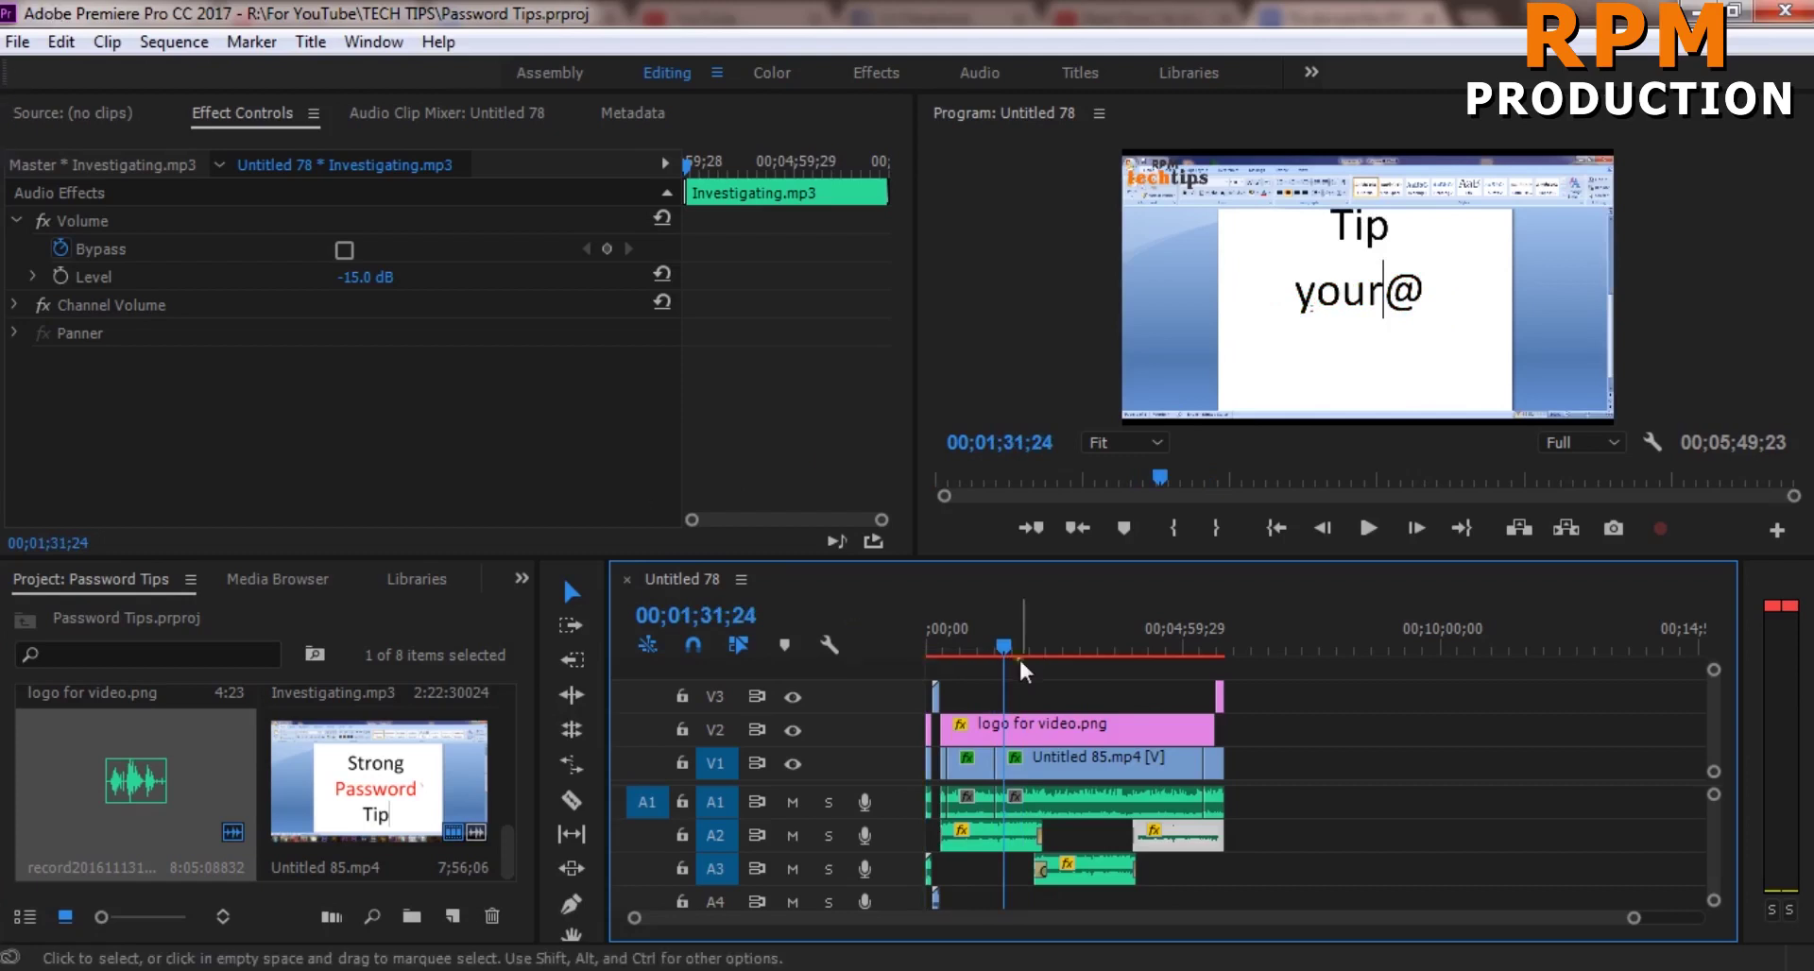
click(954, 650)
- Open the Media export settings for the sequence from File > Export
click(15, 44)
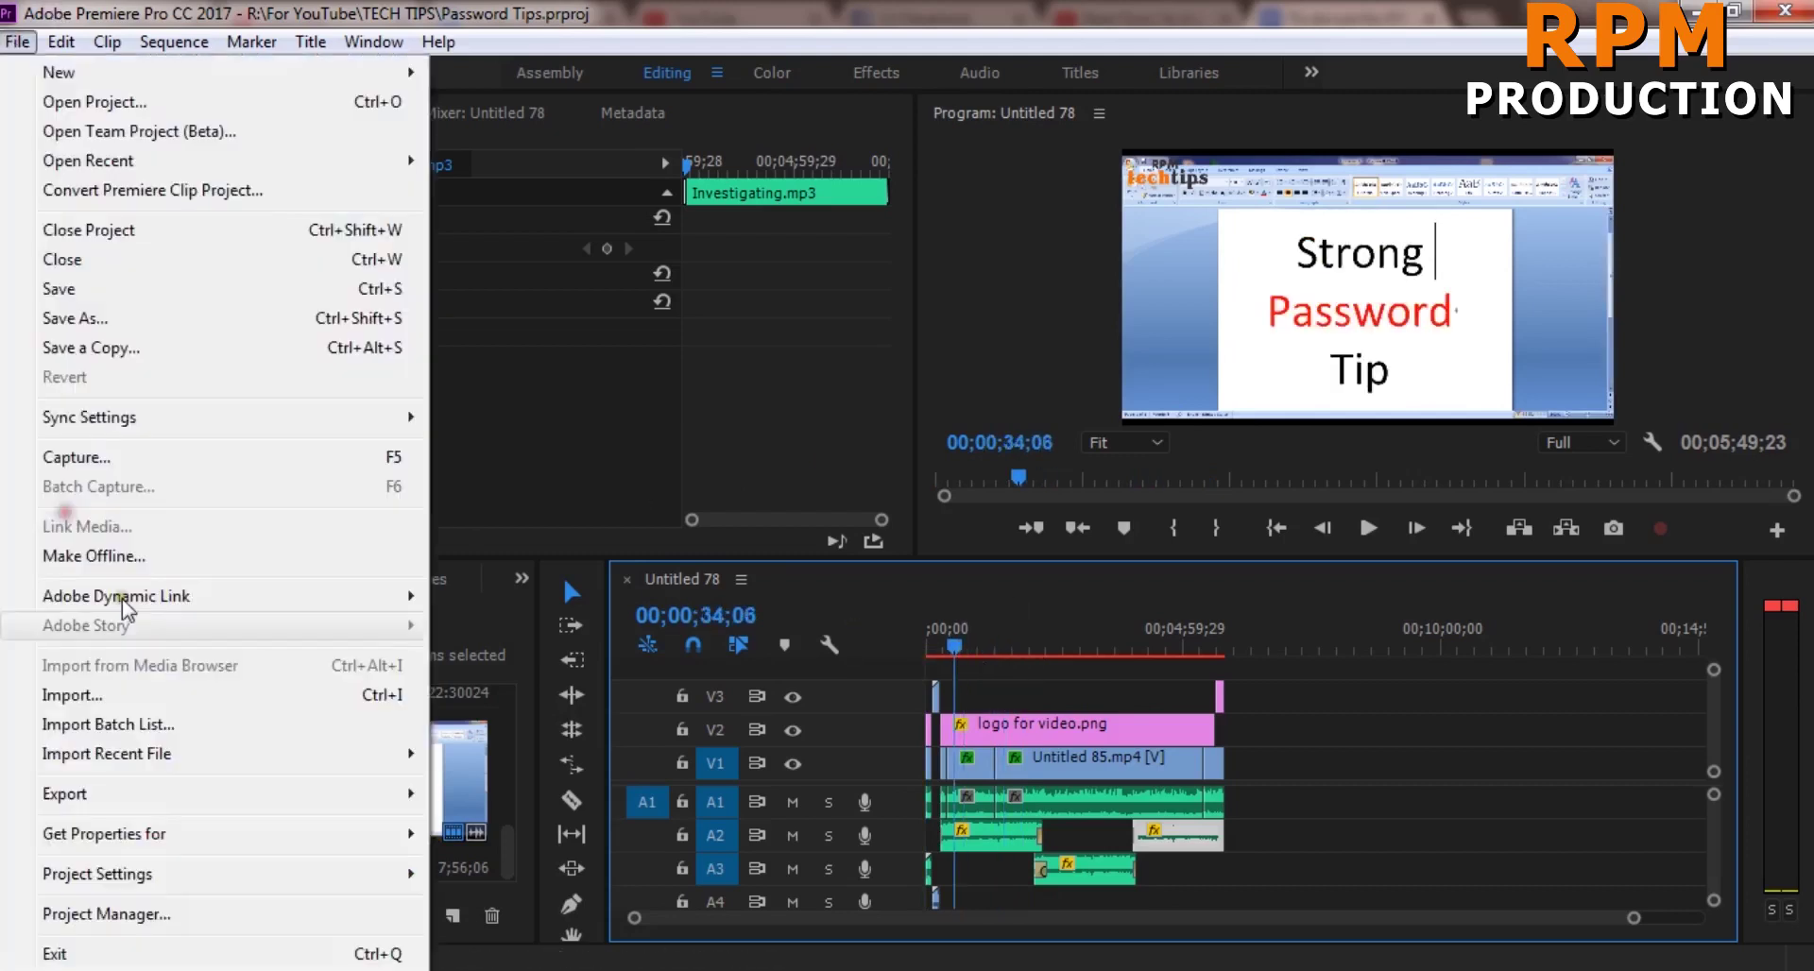
click(148, 794)
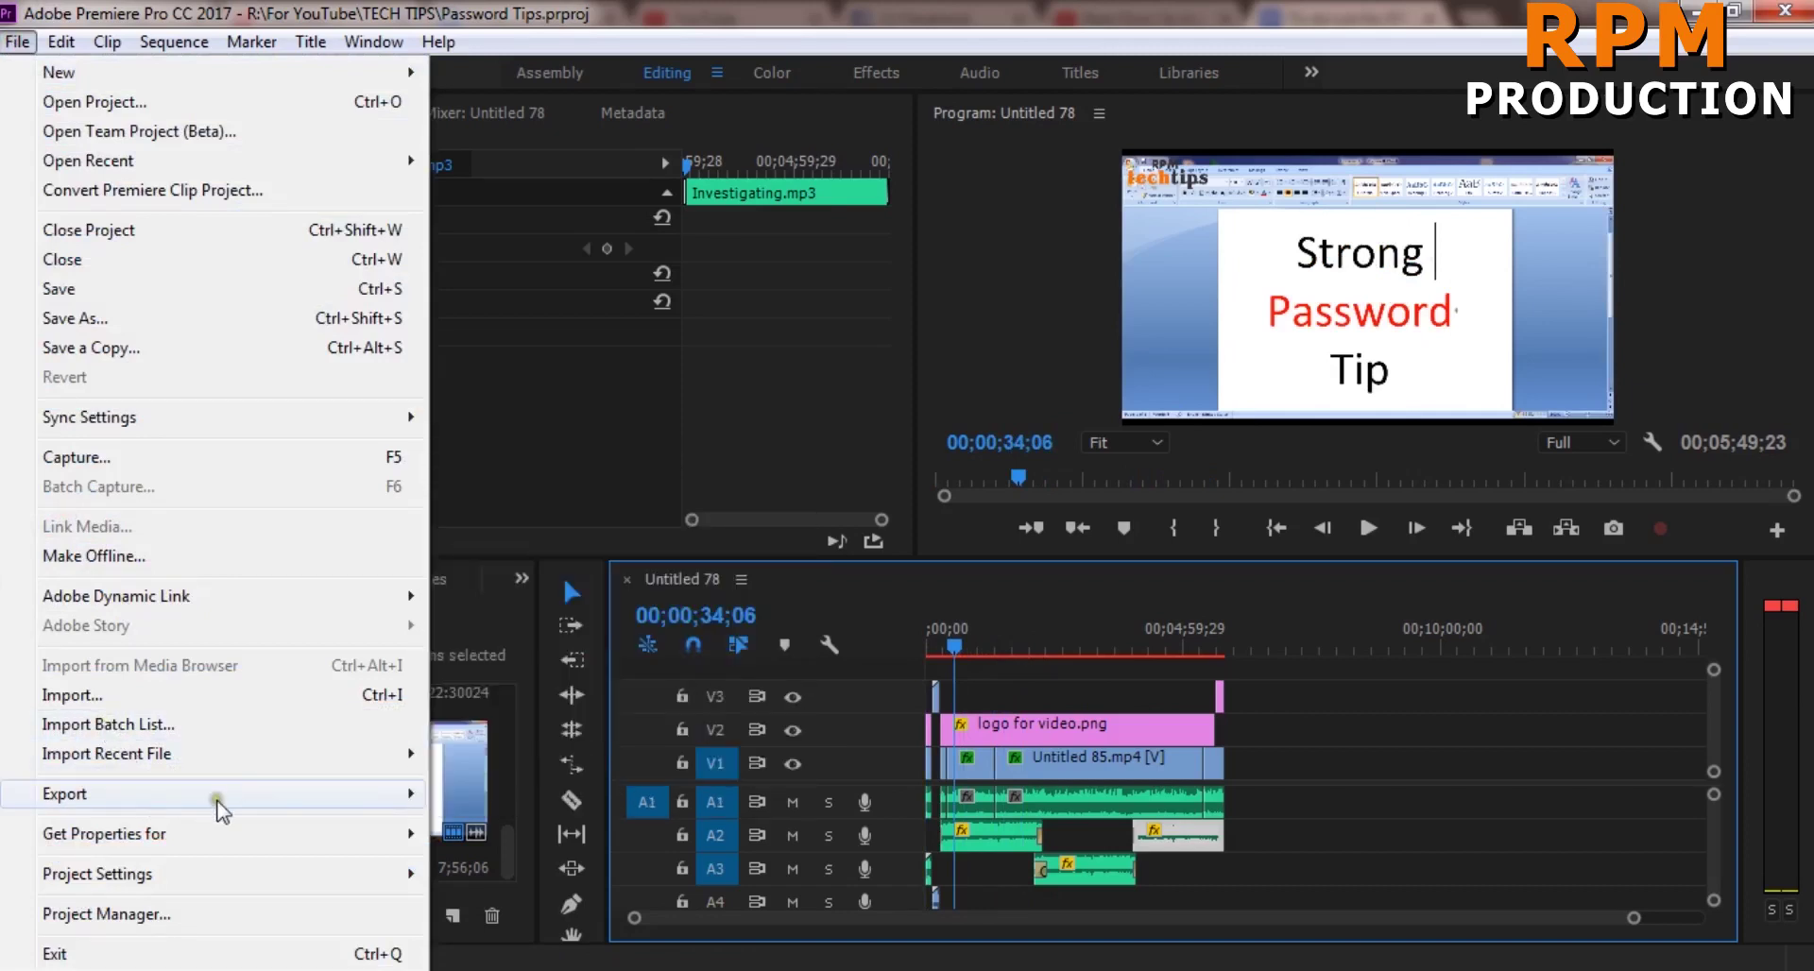
mouse_move(217, 798)
click(510, 470)
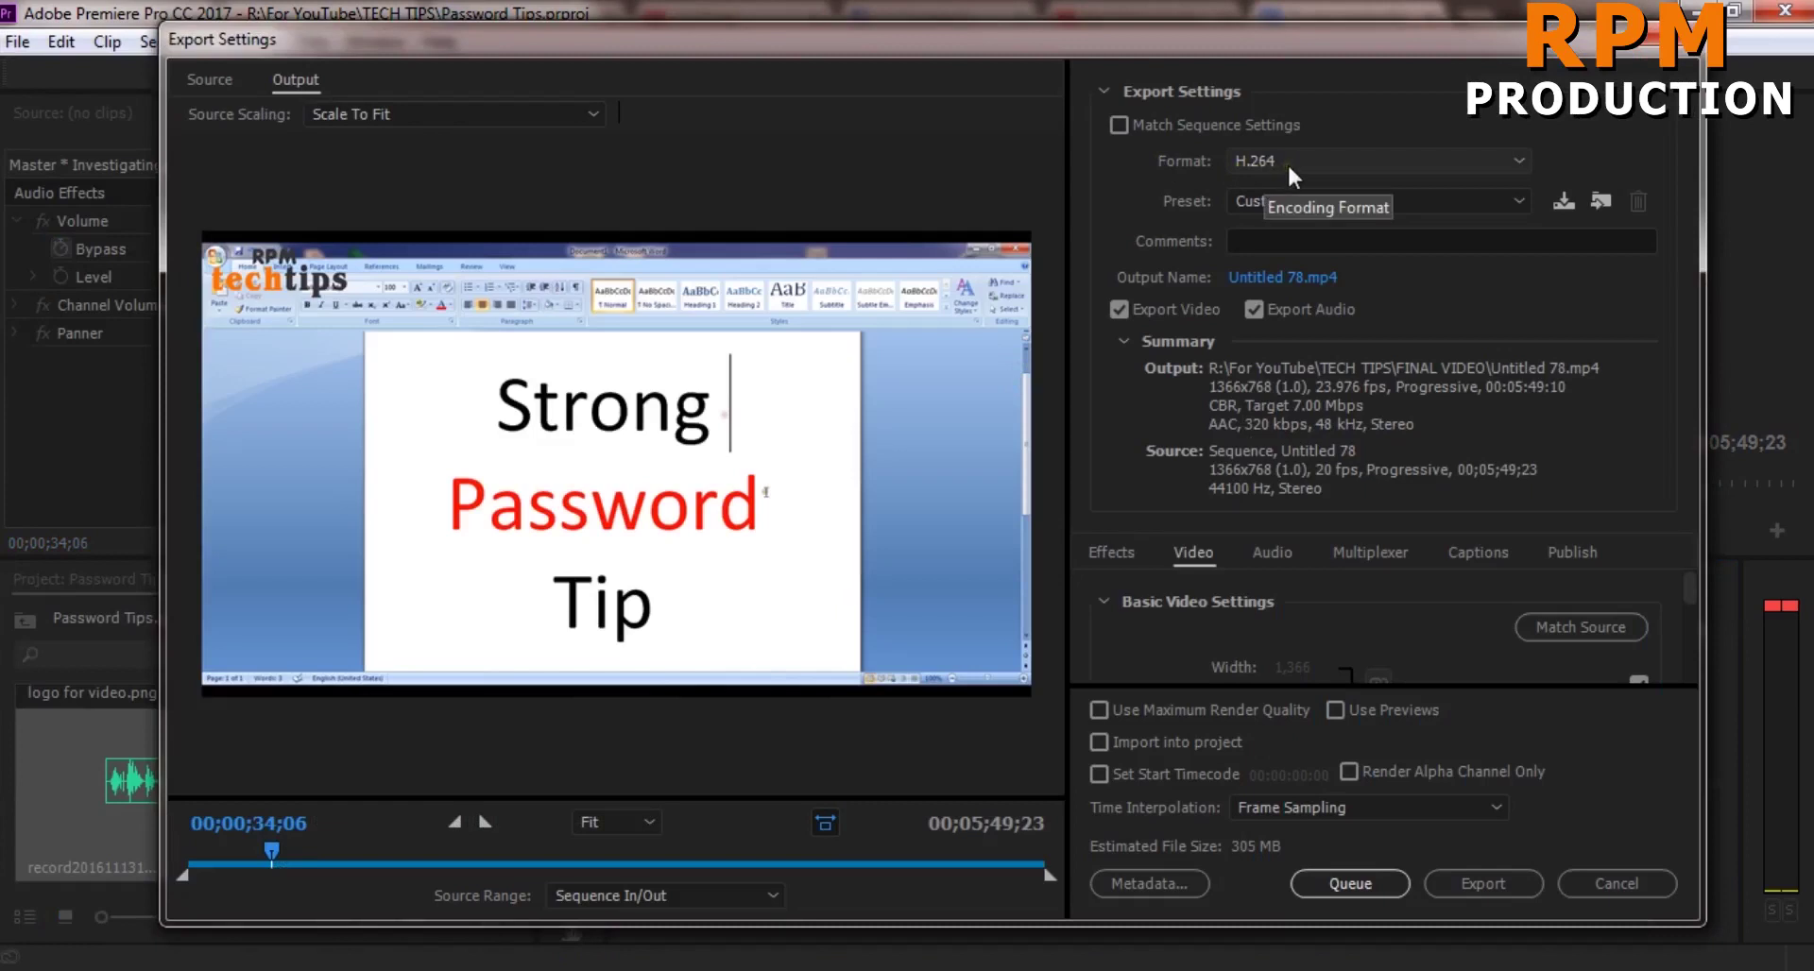
- Keep H.264 as the output format and bring up the output file's save location
click(1286, 162)
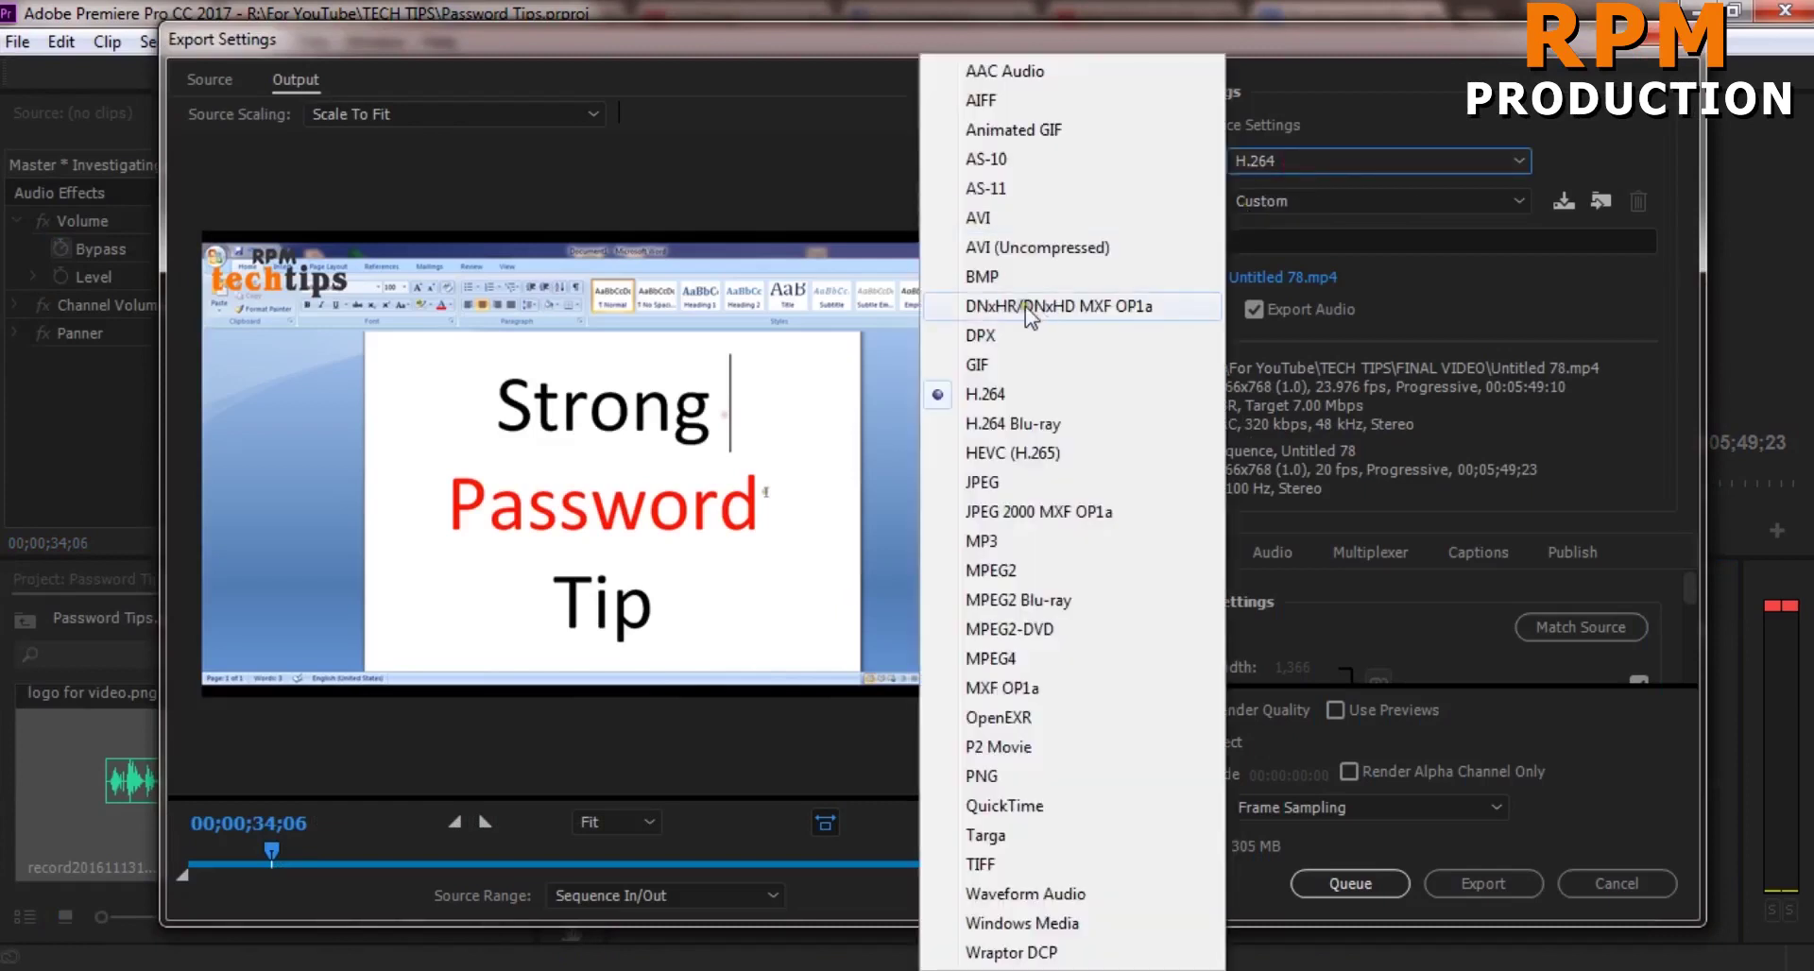
click(1008, 405)
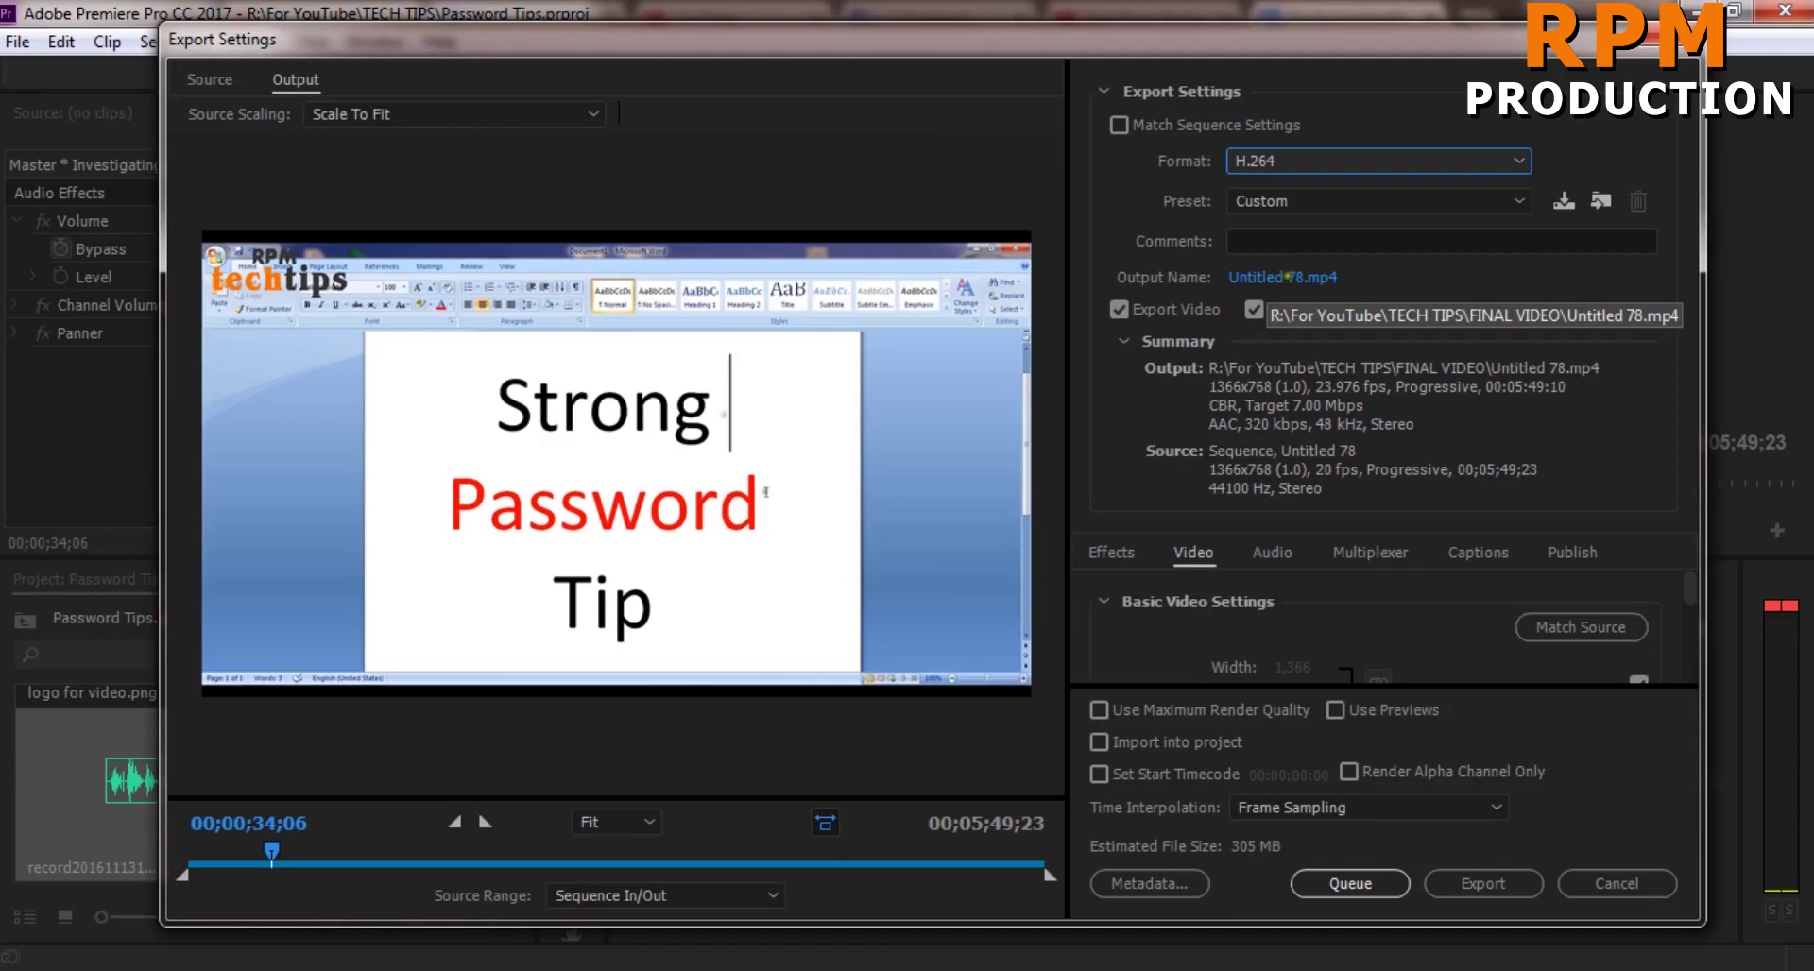
click(1287, 277)
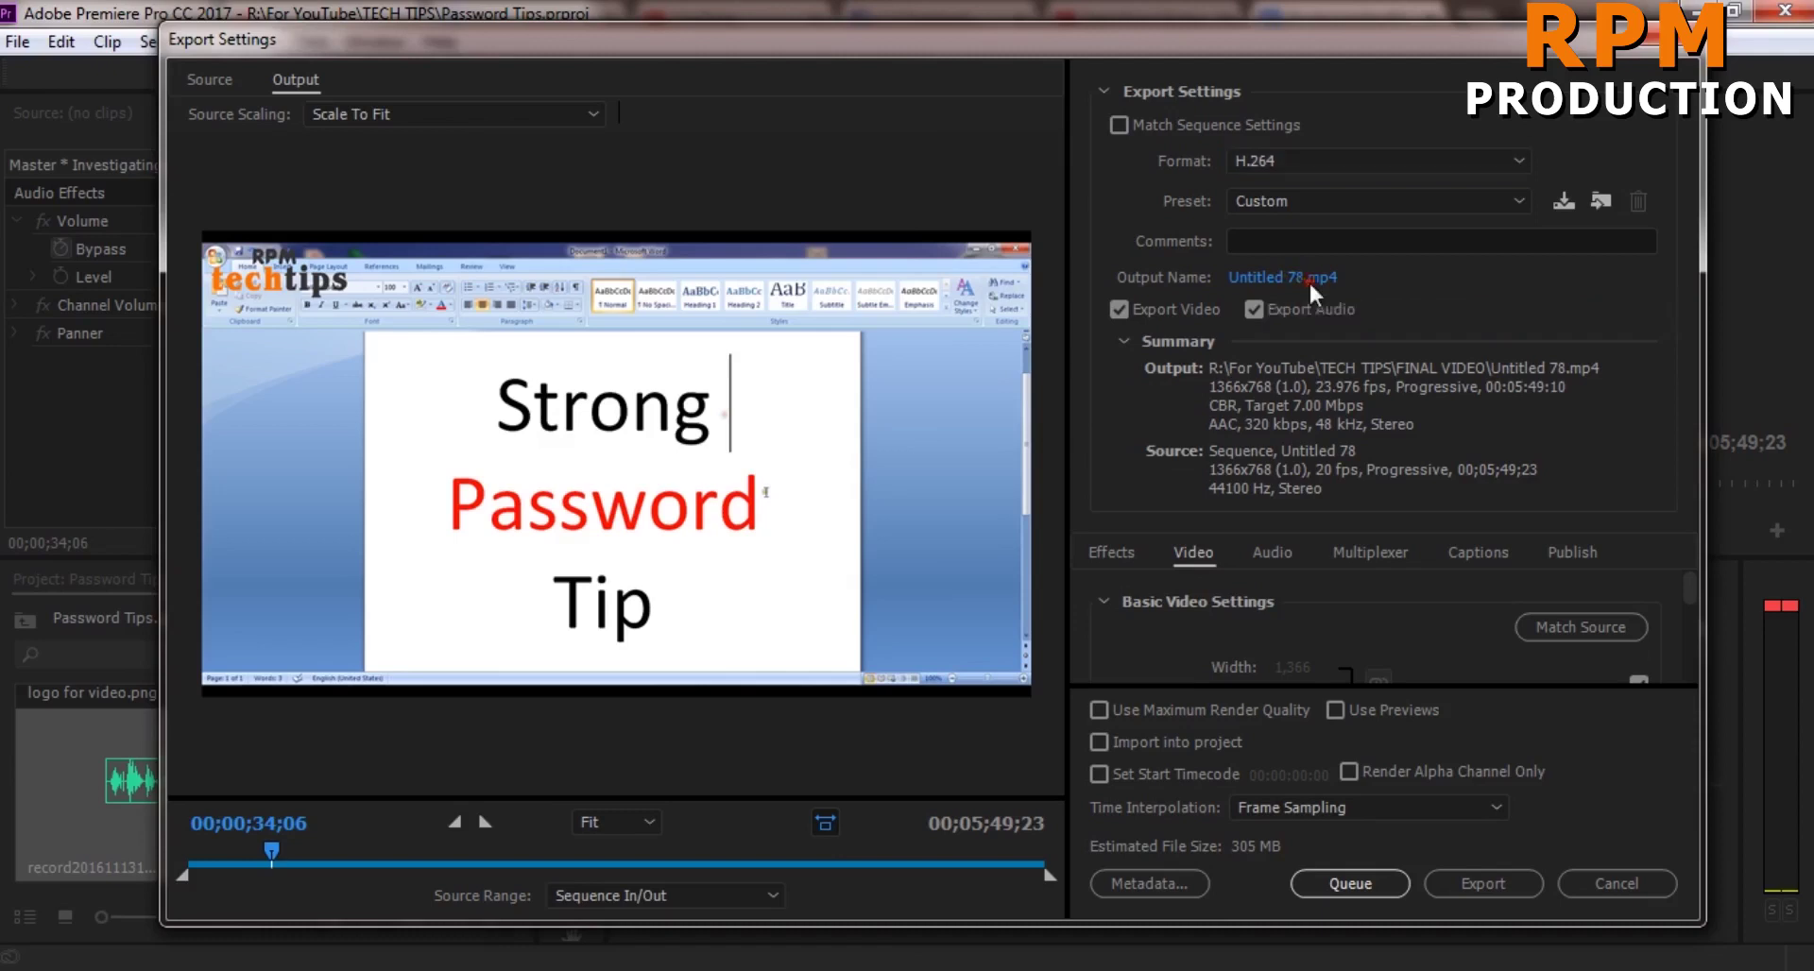
click(436, 564)
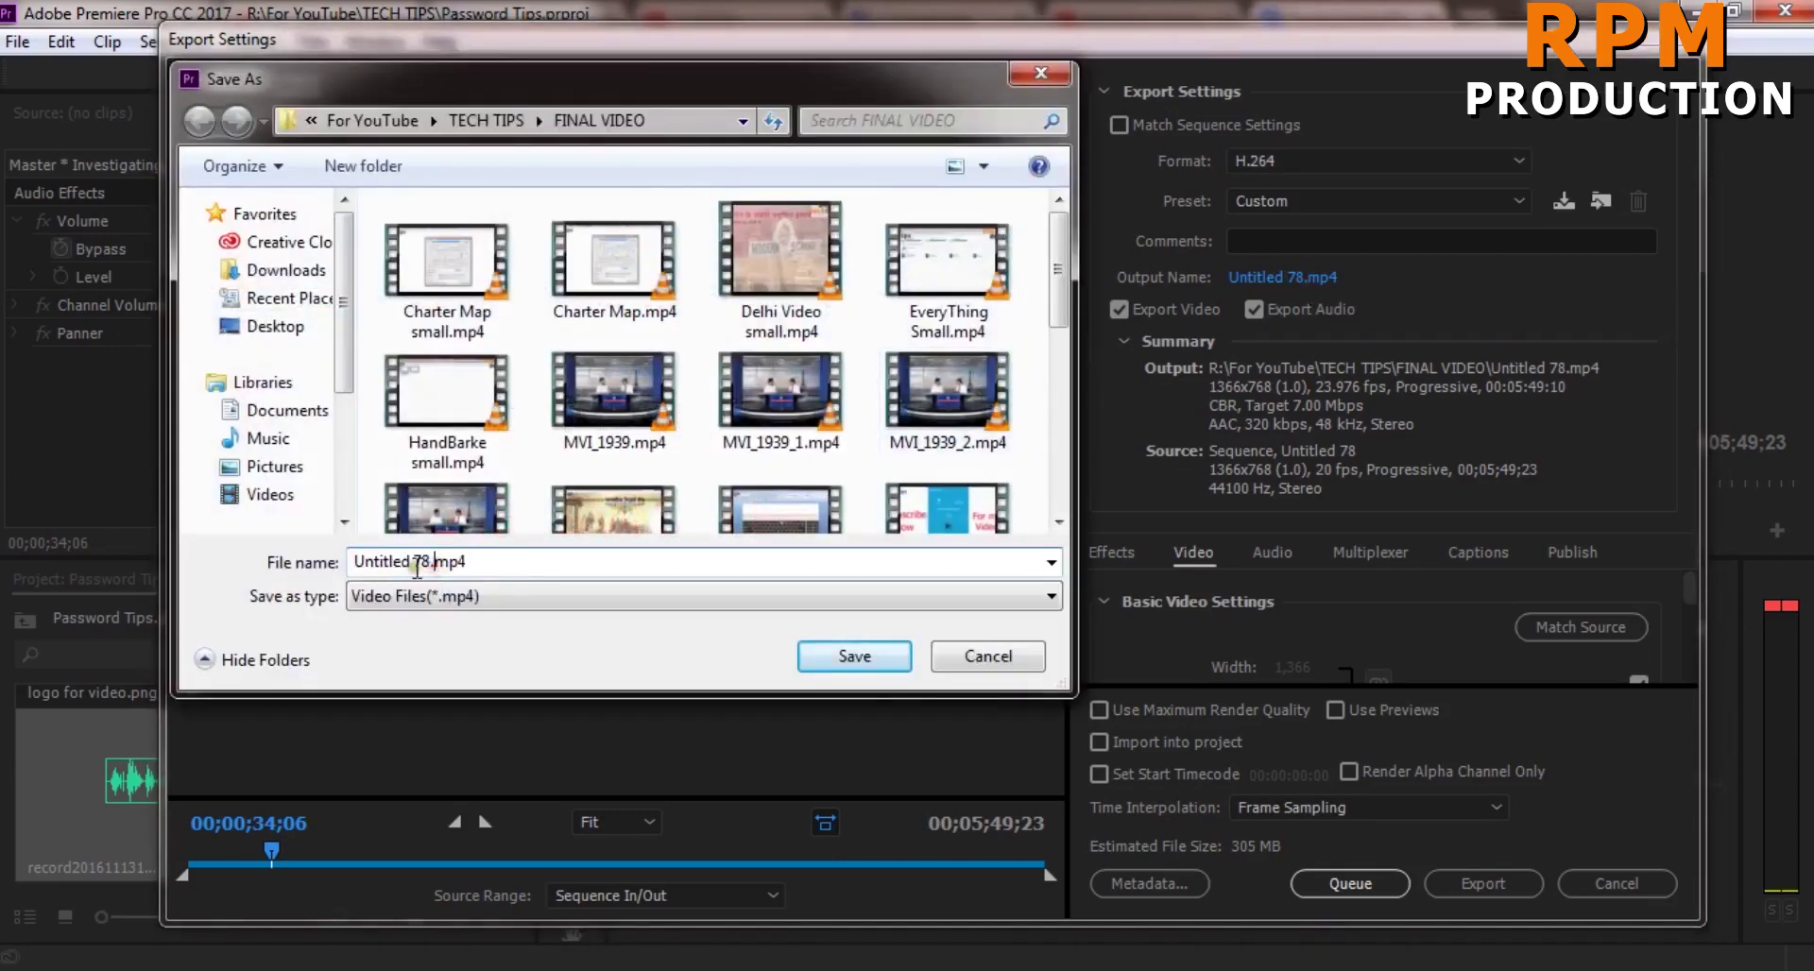
- Replace the default file name 'Untitled 78' with TEST and save it as TEST.mp4 in FINAL VIDEO
drag(422, 564, 285, 578)
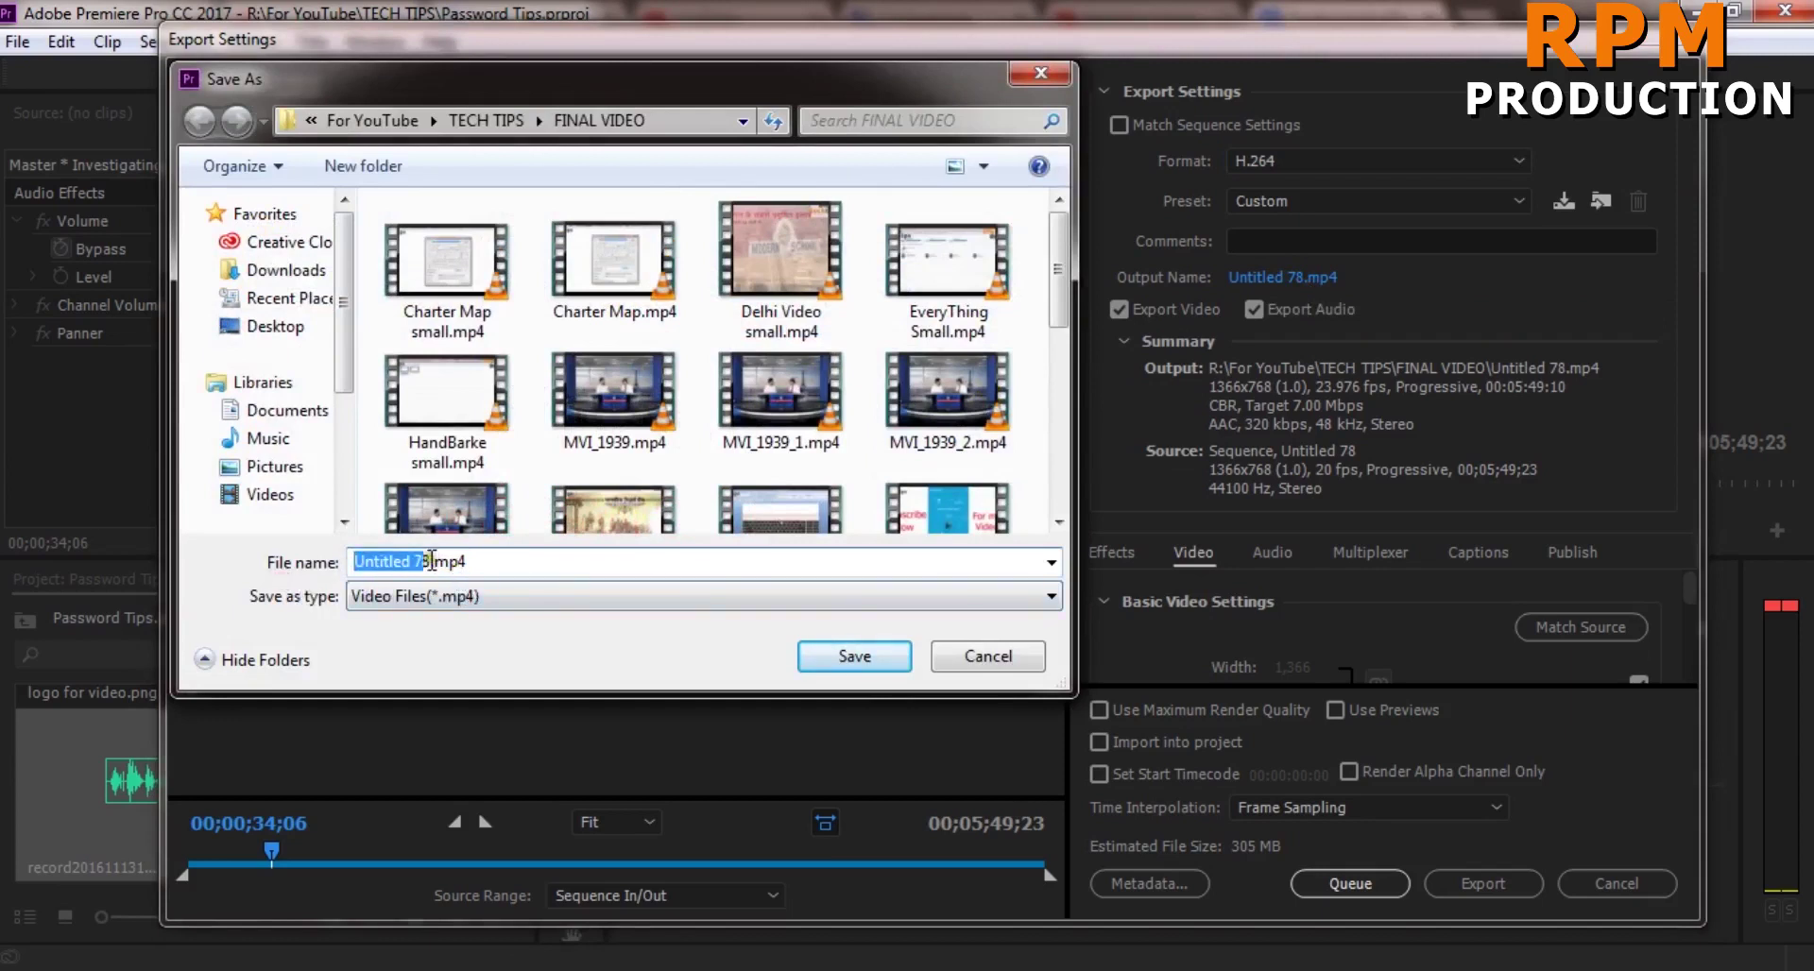
drag(438, 564, 335, 576)
text(TEST)
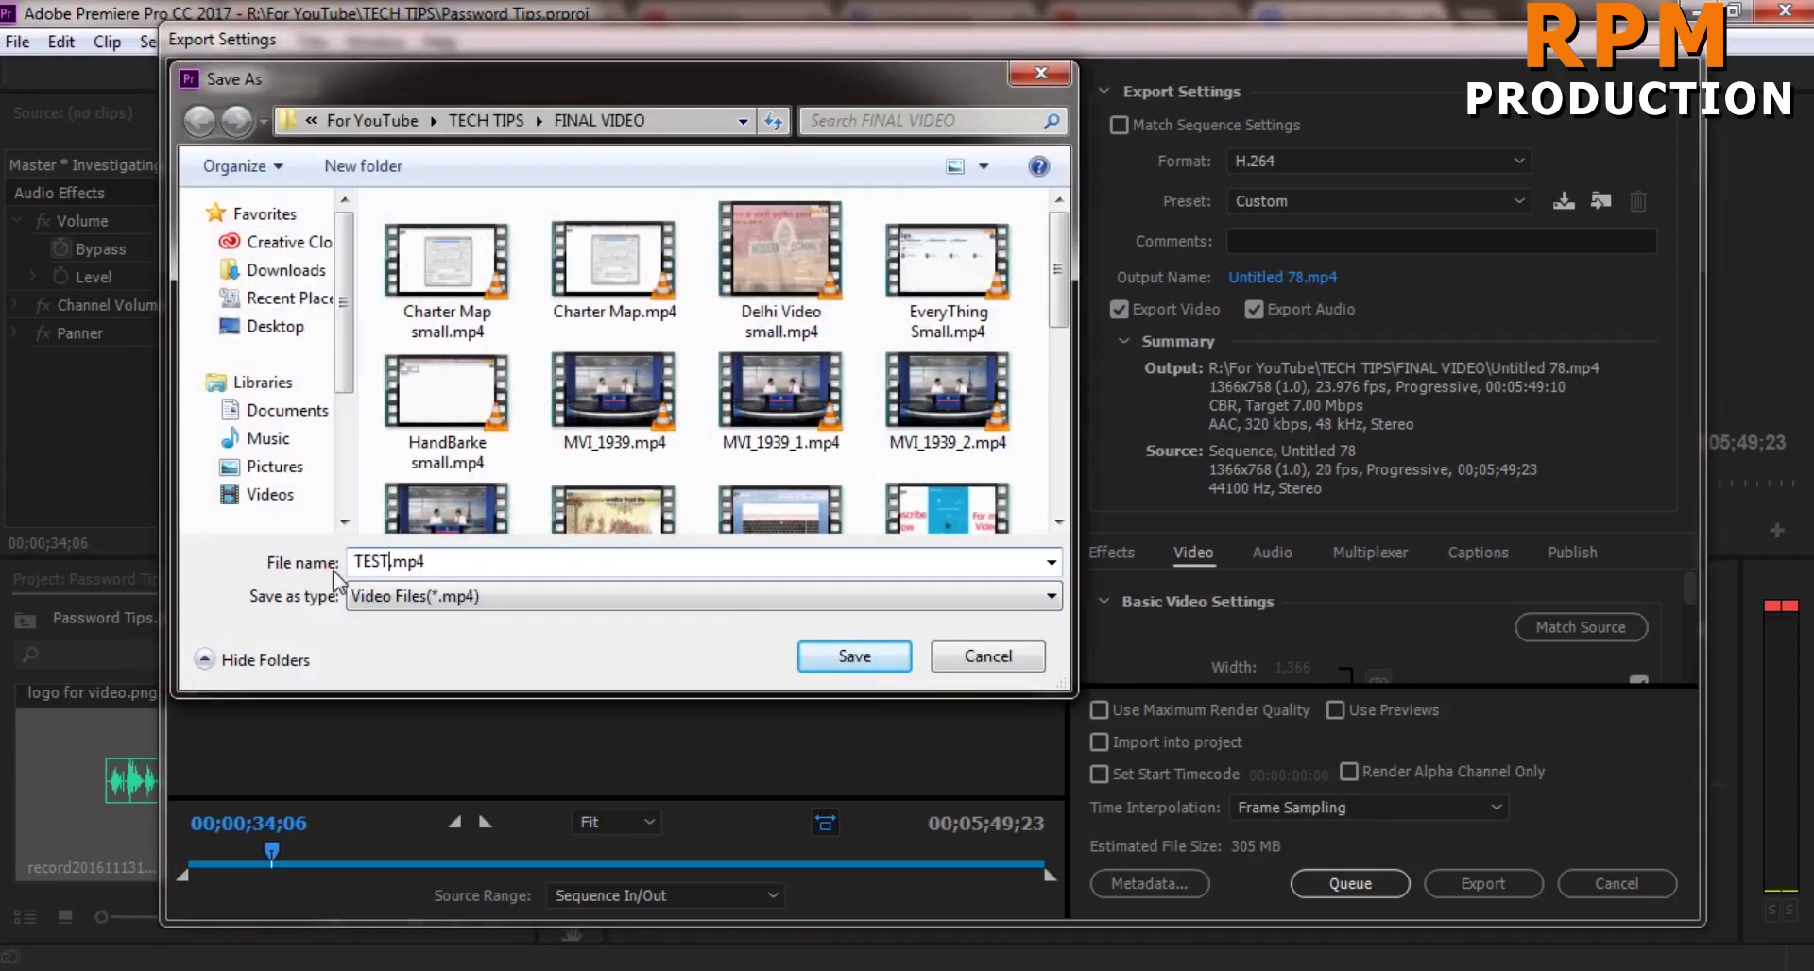
click(836, 653)
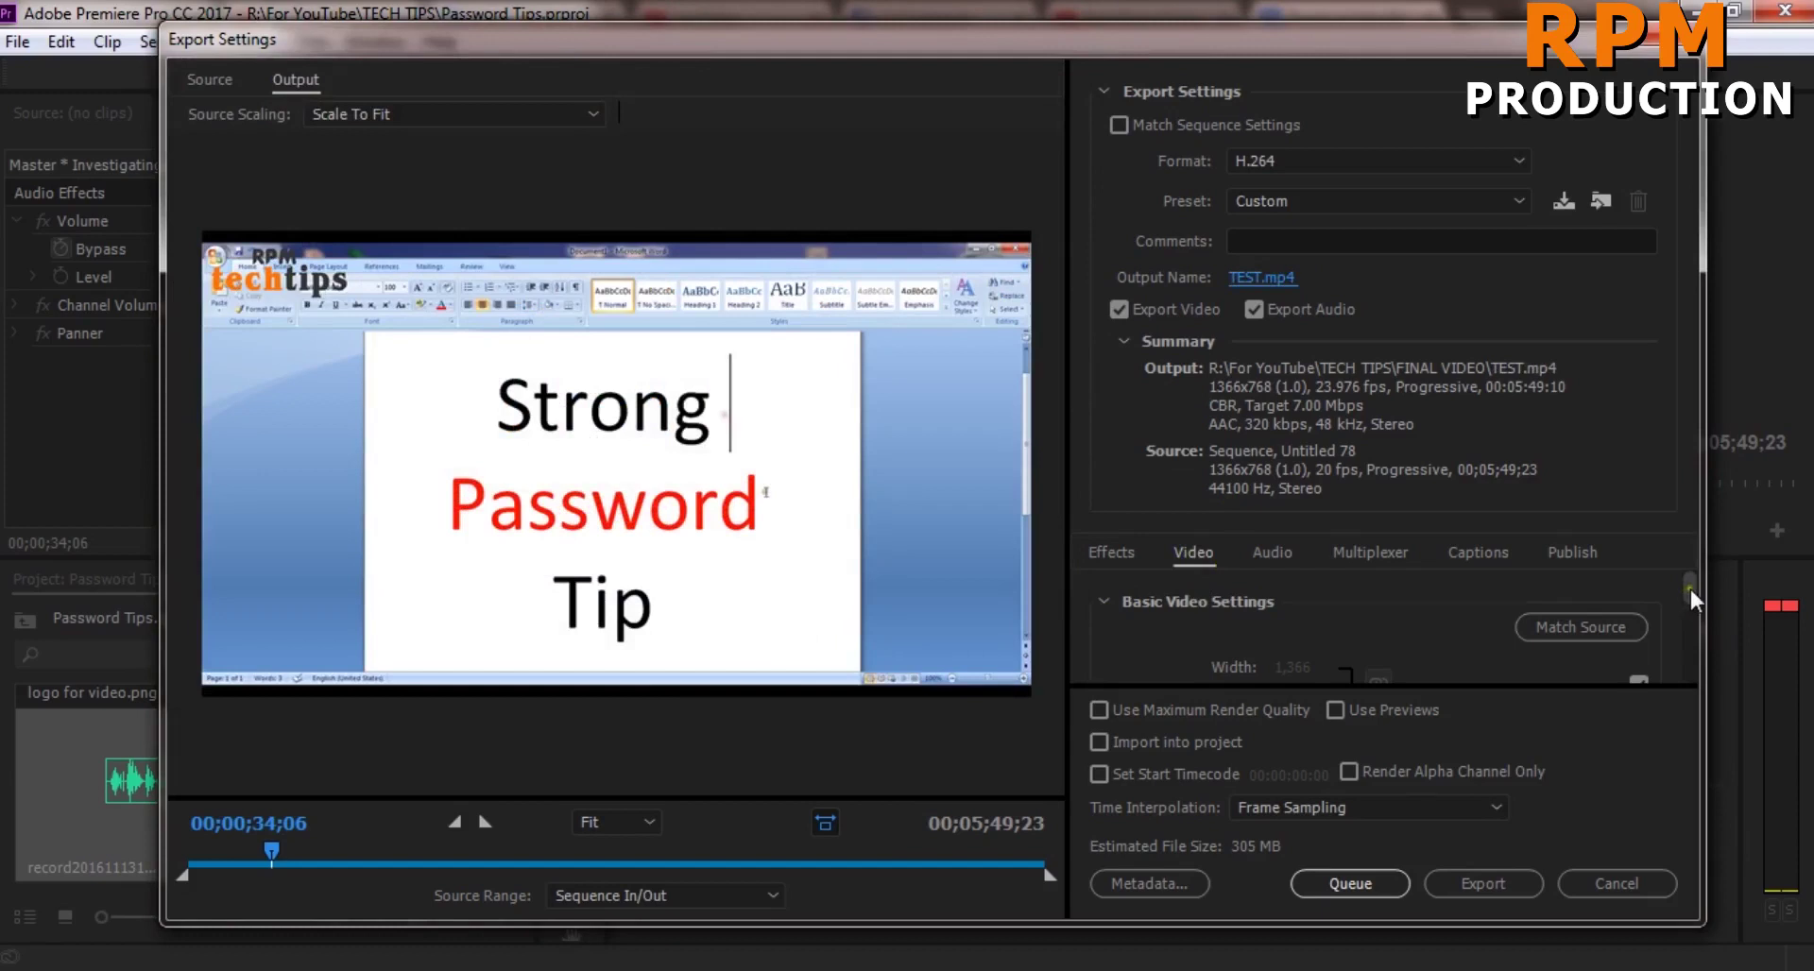
drag(1691, 589, 1691, 581)
- Set bitrate encoding to CBR and enter a target bitrate of 5 Mbps
drag(1683, 588, 1681, 638)
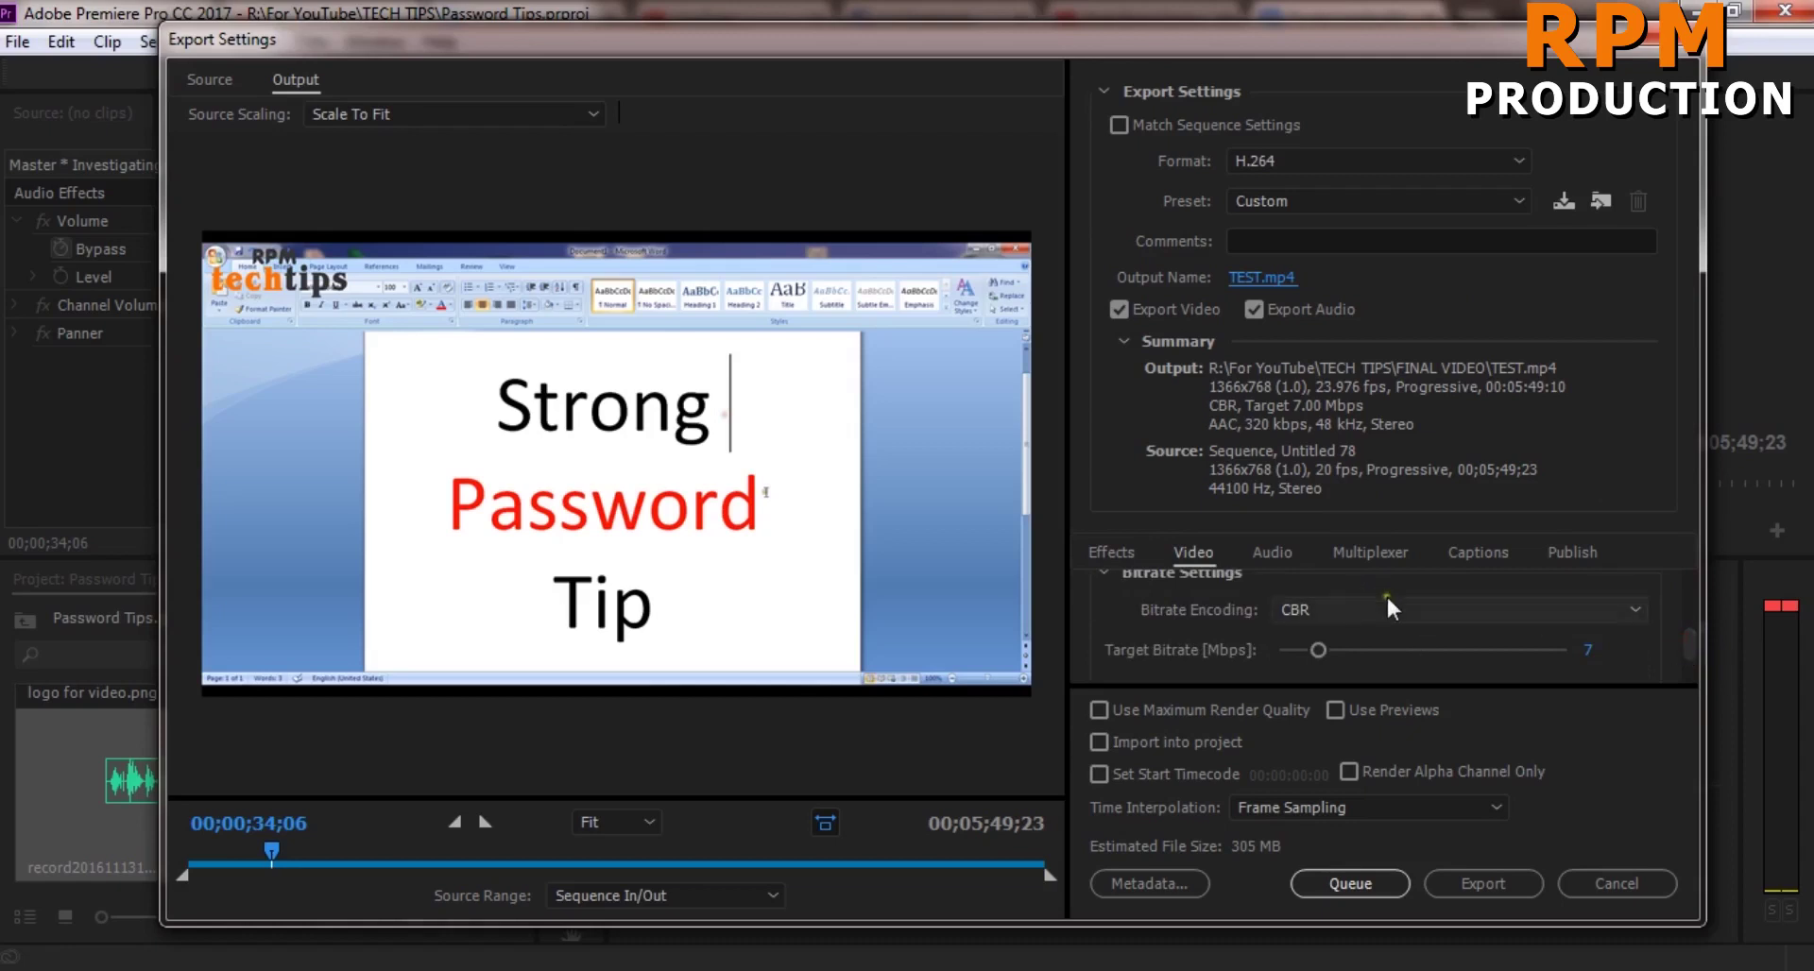
click(1341, 604)
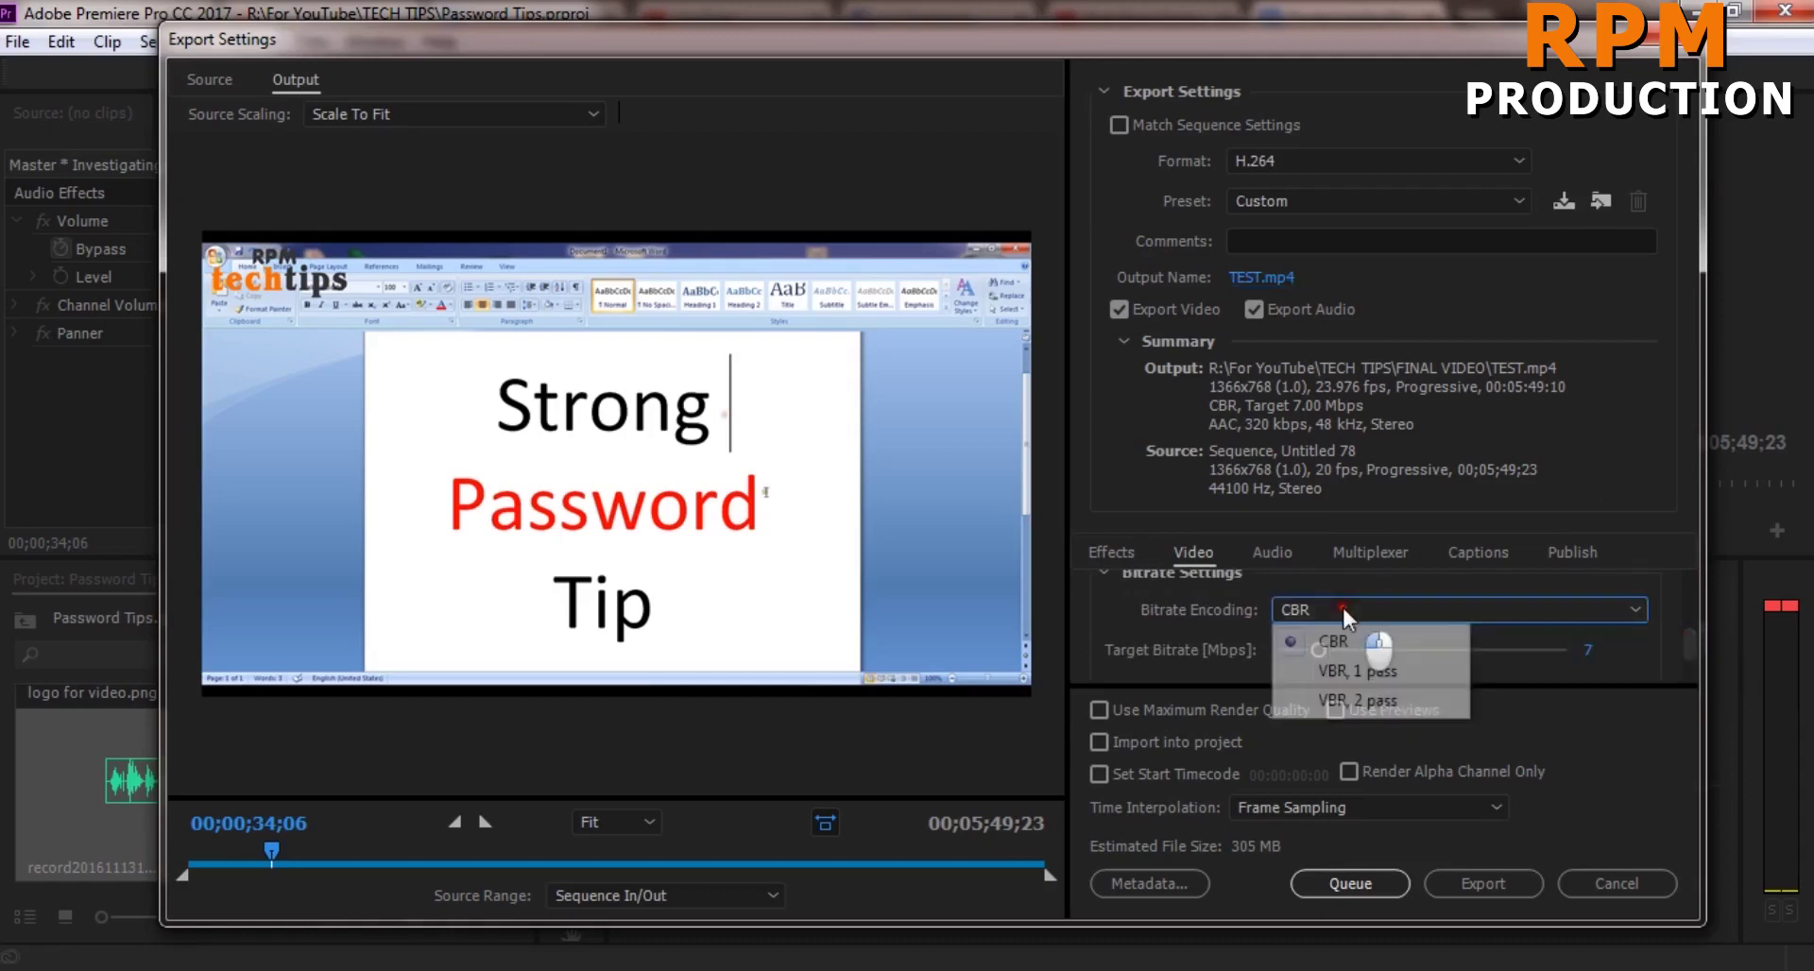
click(1323, 633)
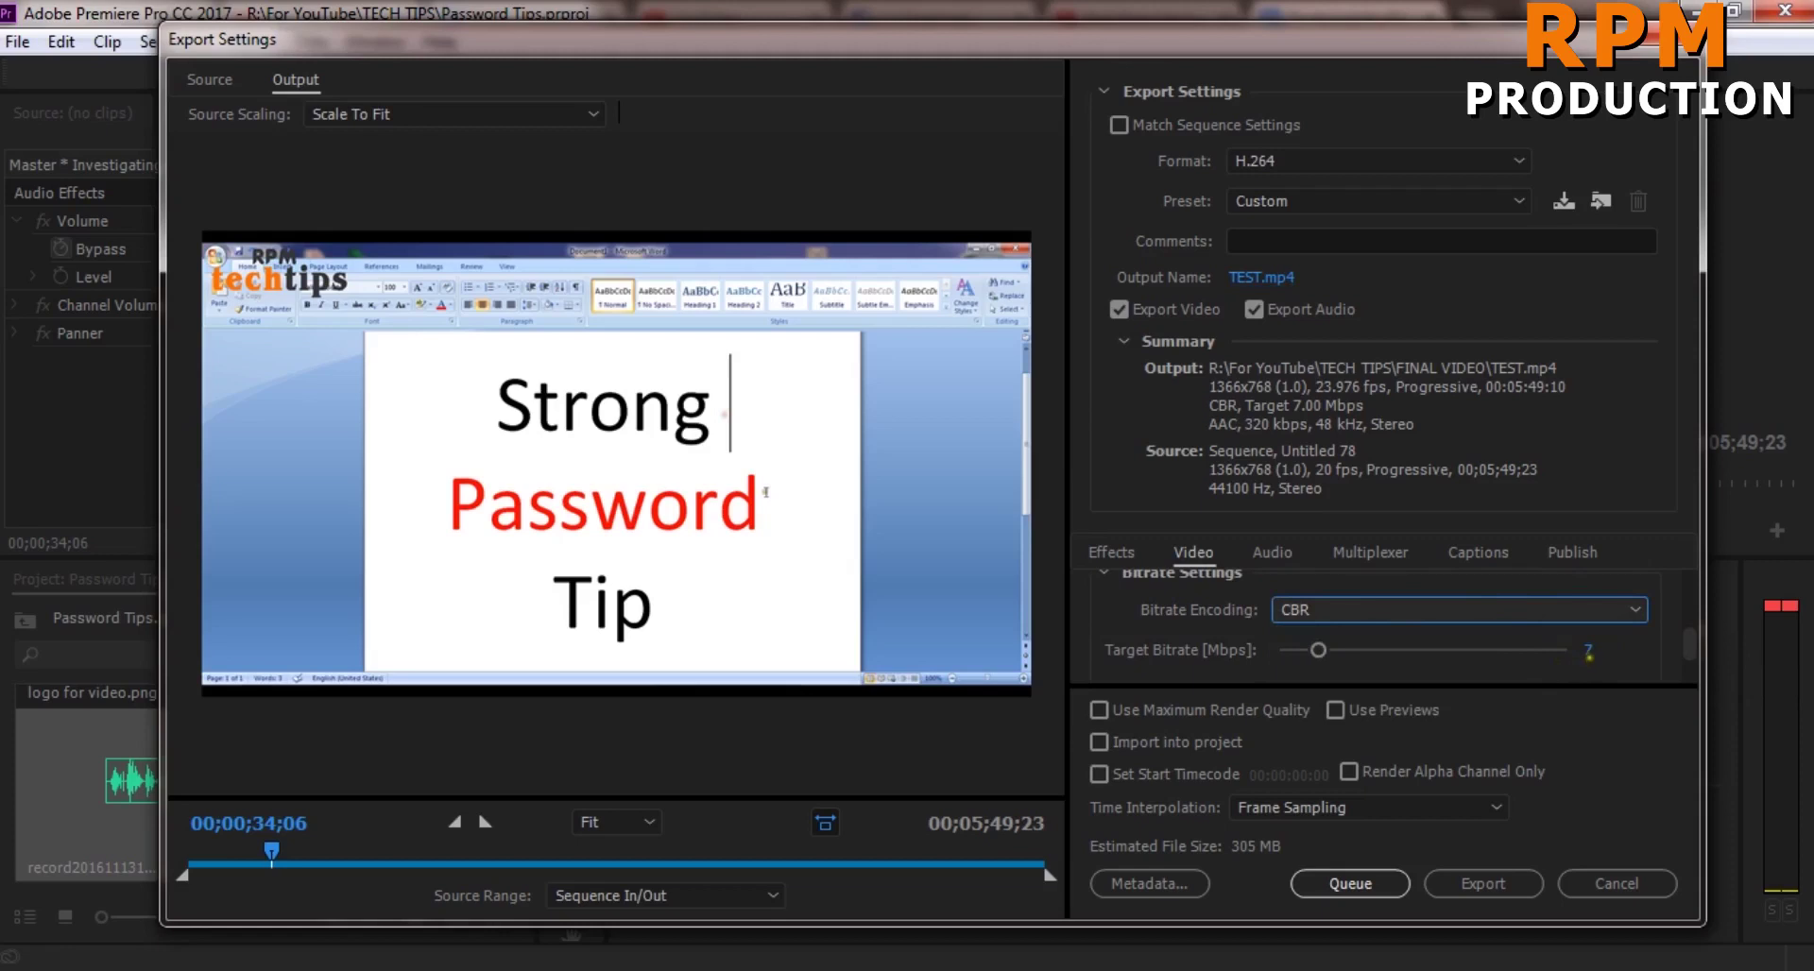
mouse_move(1320, 649)
mouse_down()
mouse_move(1413, 654)
mouse_move(1315, 643)
mouse_up()
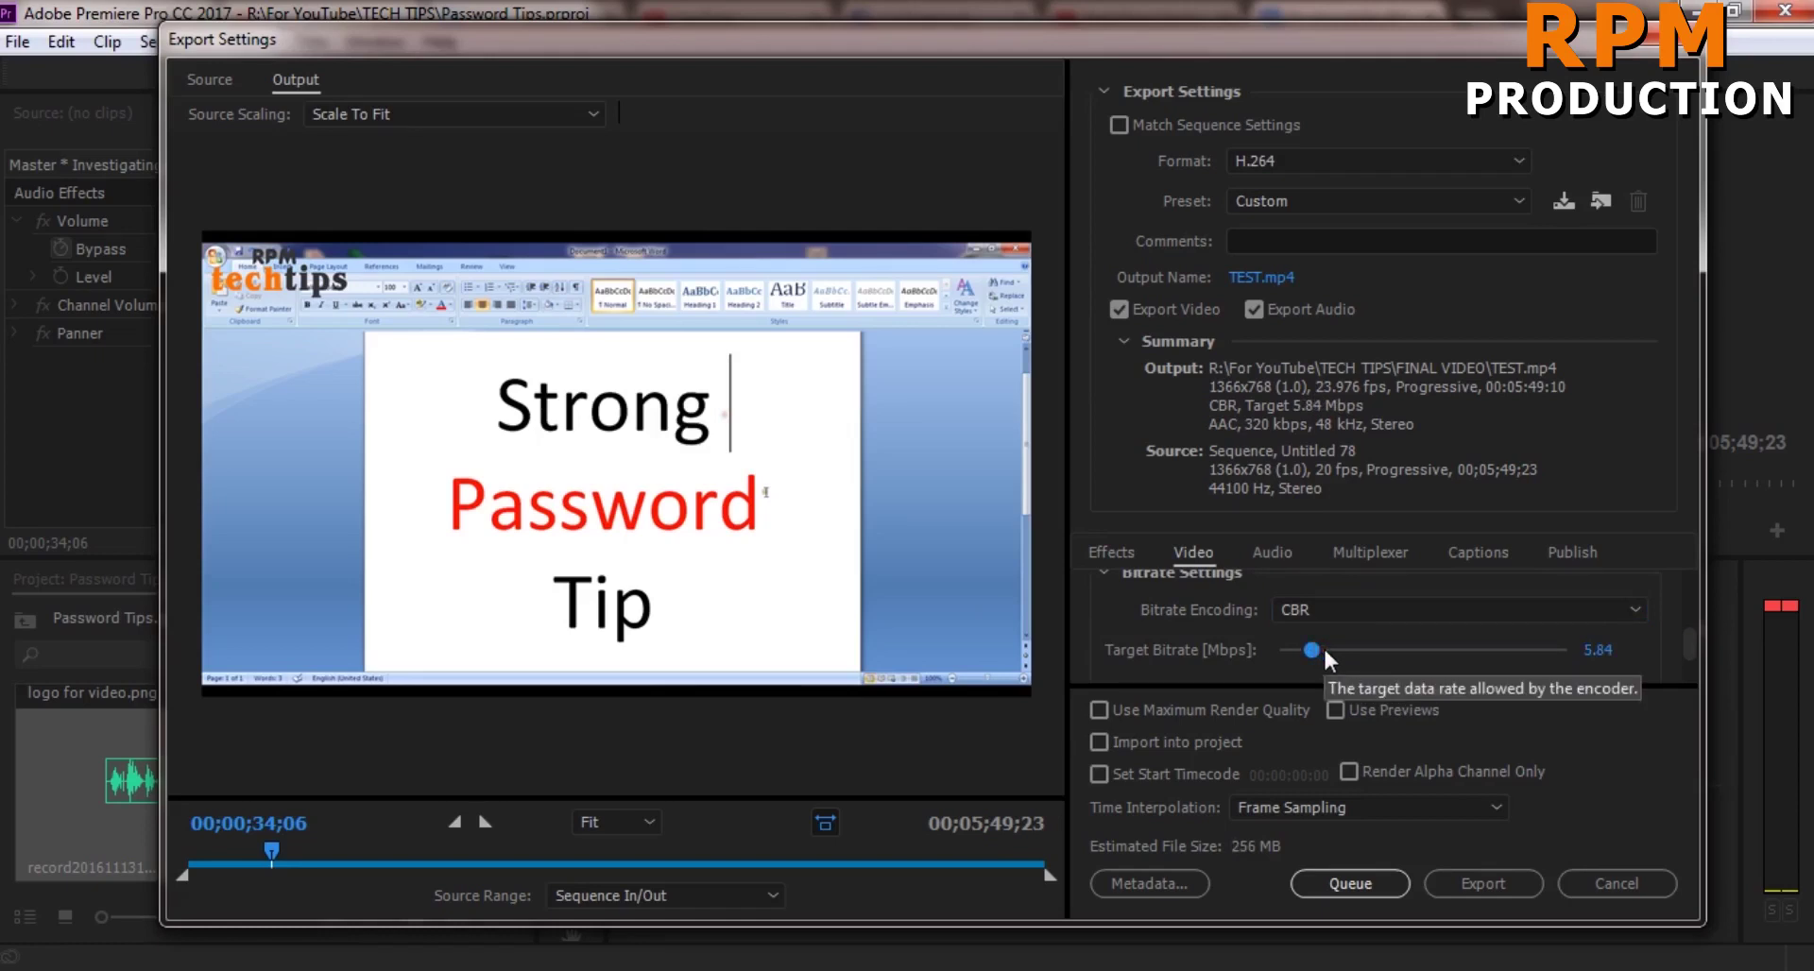
click(1598, 650)
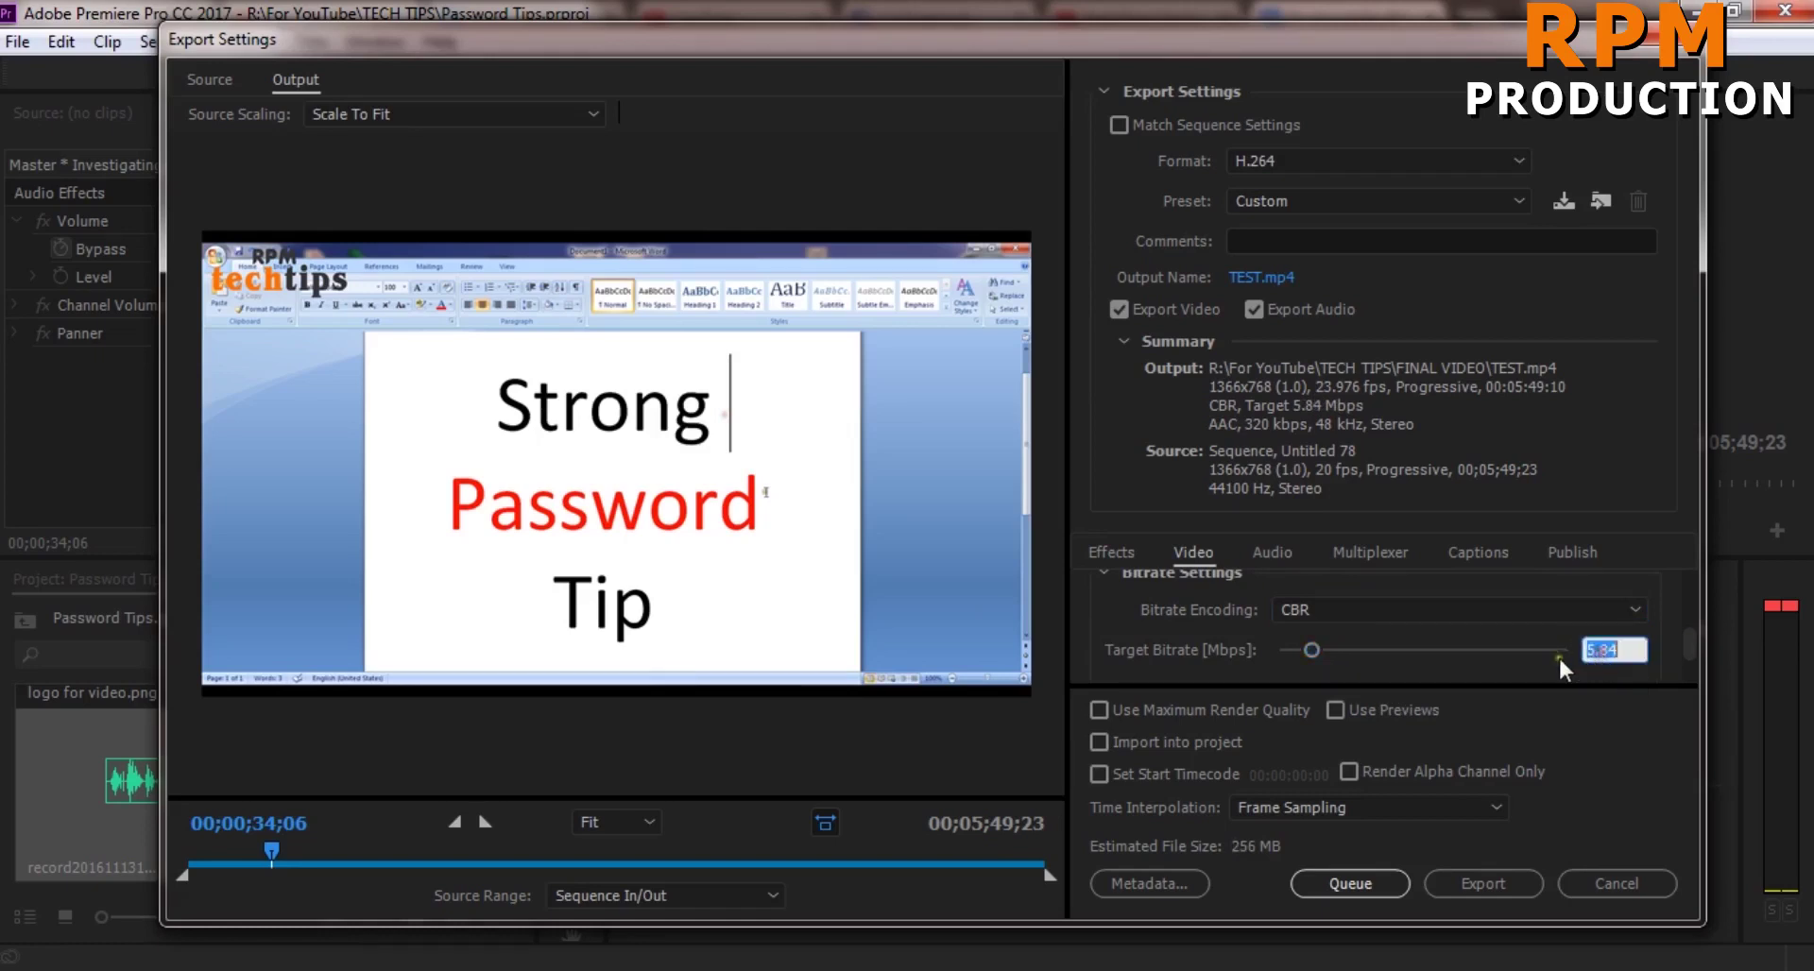
text(5)
key(Return)
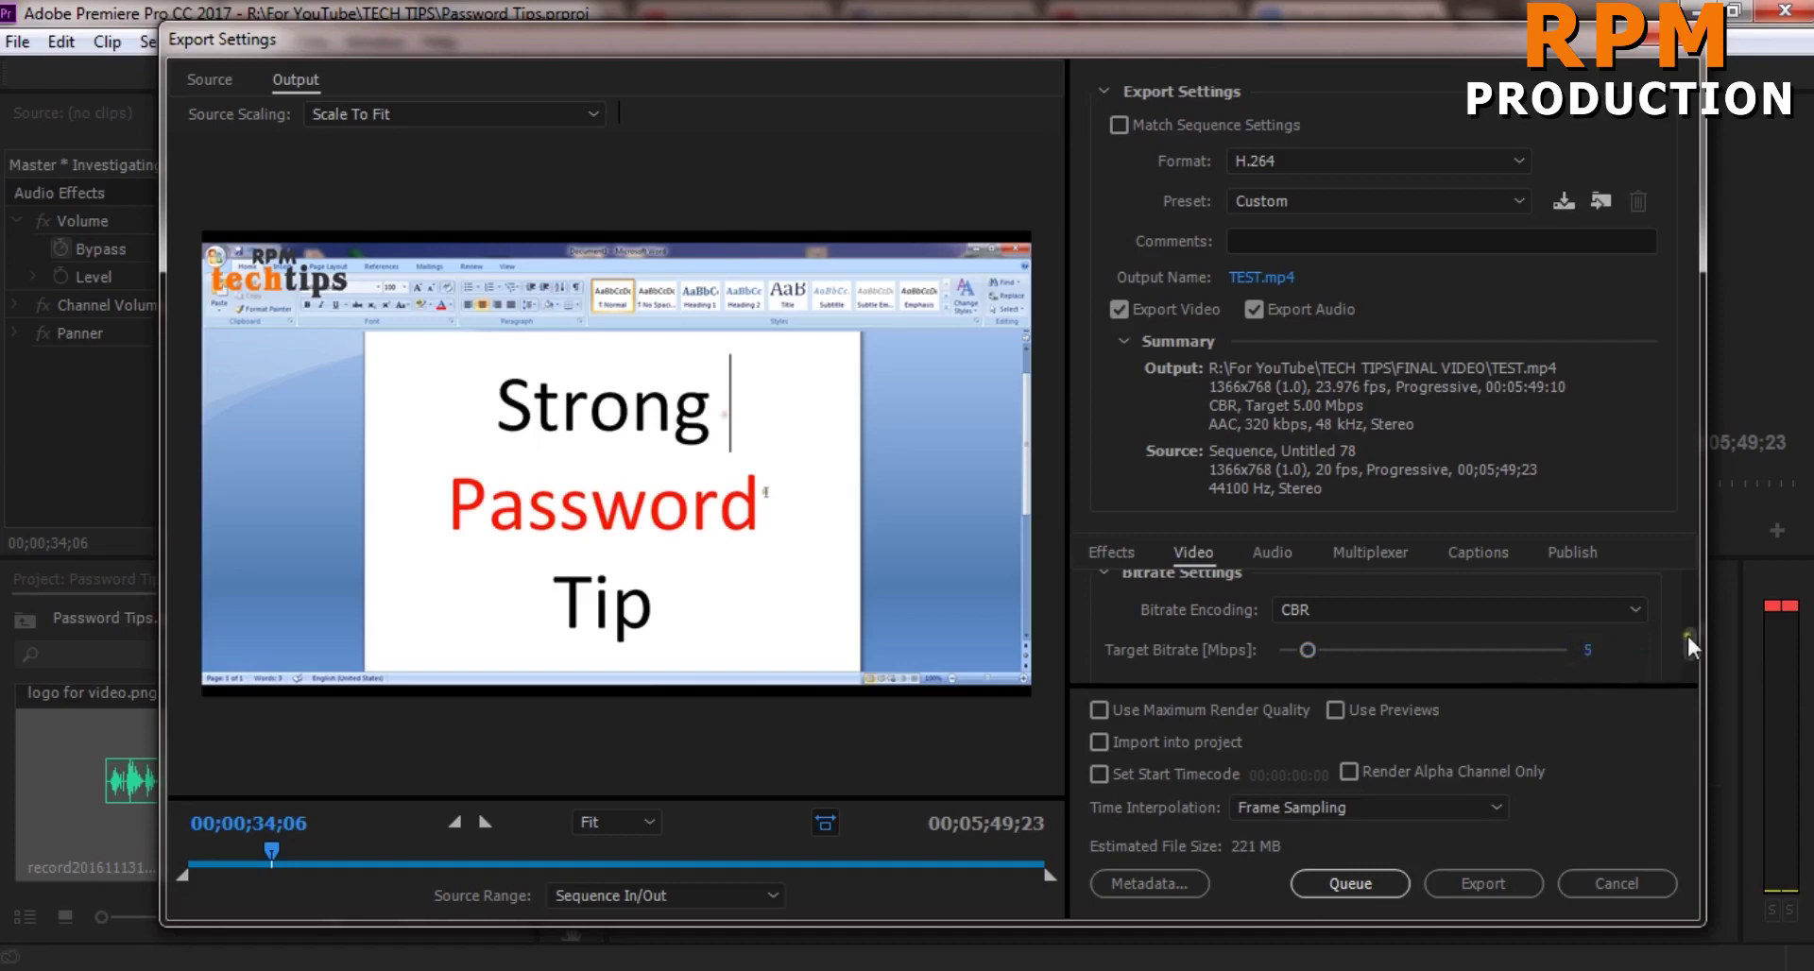
mouse_move(1686, 633)
mouse_down()
mouse_move(1680, 672)
mouse_move(1690, 620)
mouse_up()
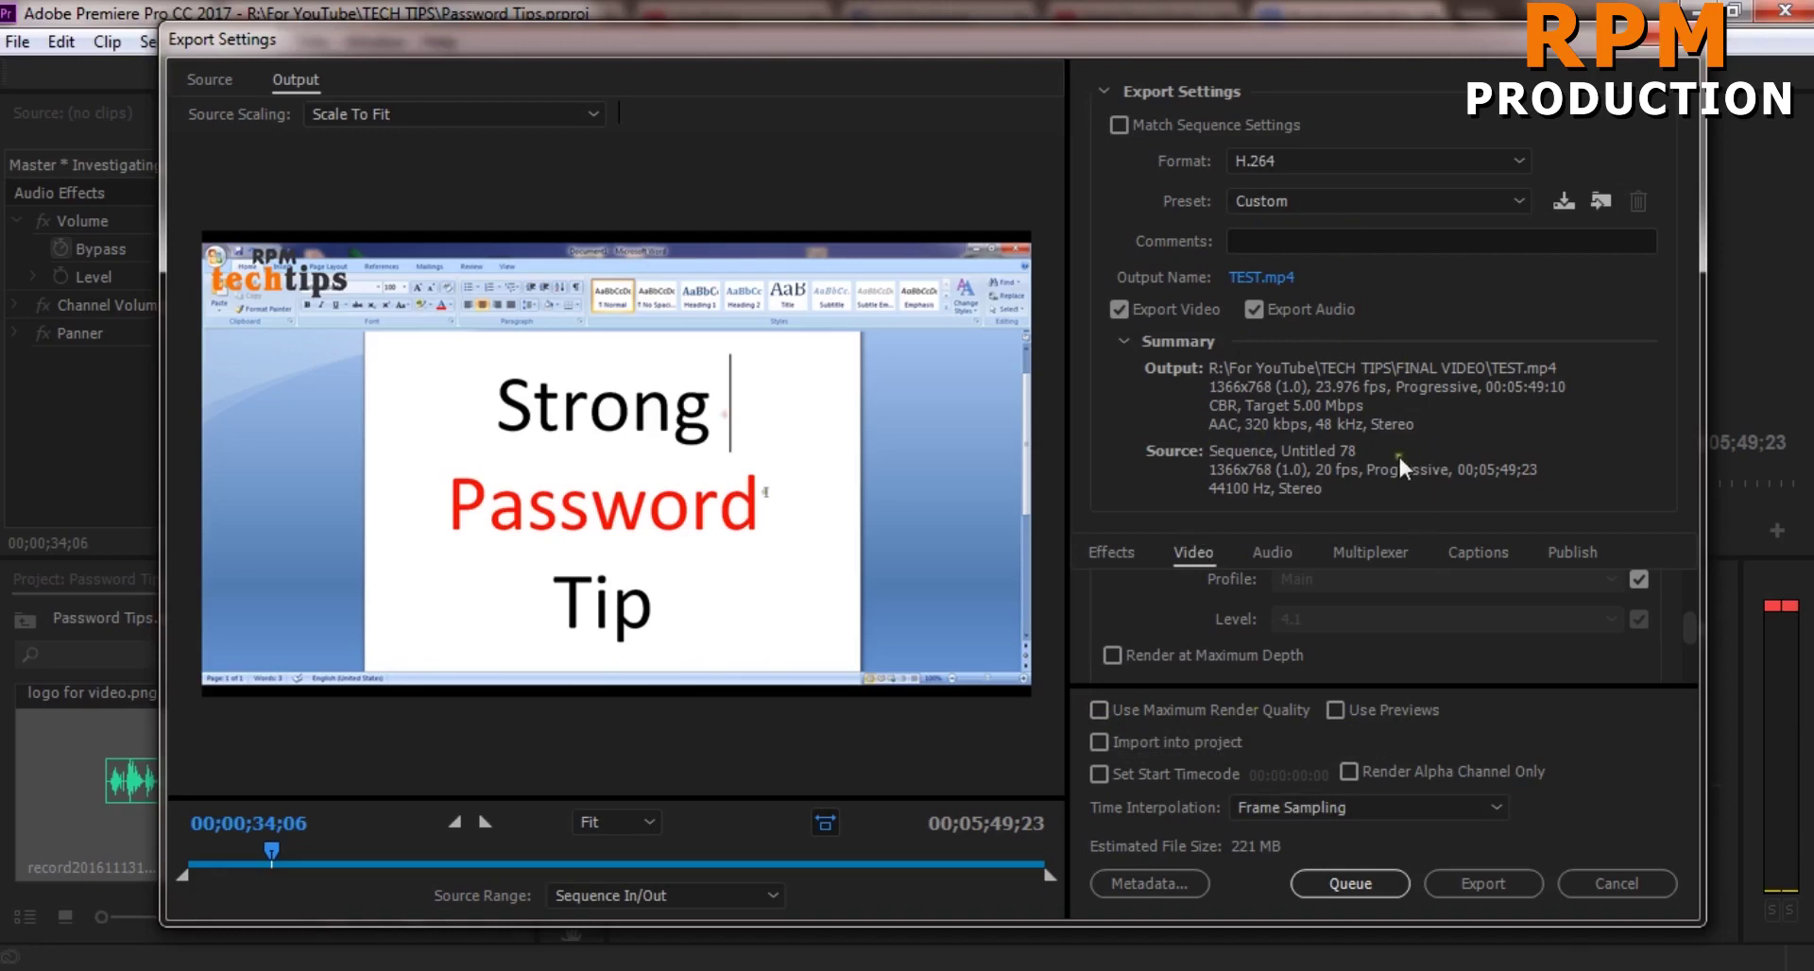
- Confirm CBR bitrate encoding and recheck the target bitrate value
scroll(1685, 627, down, 3)
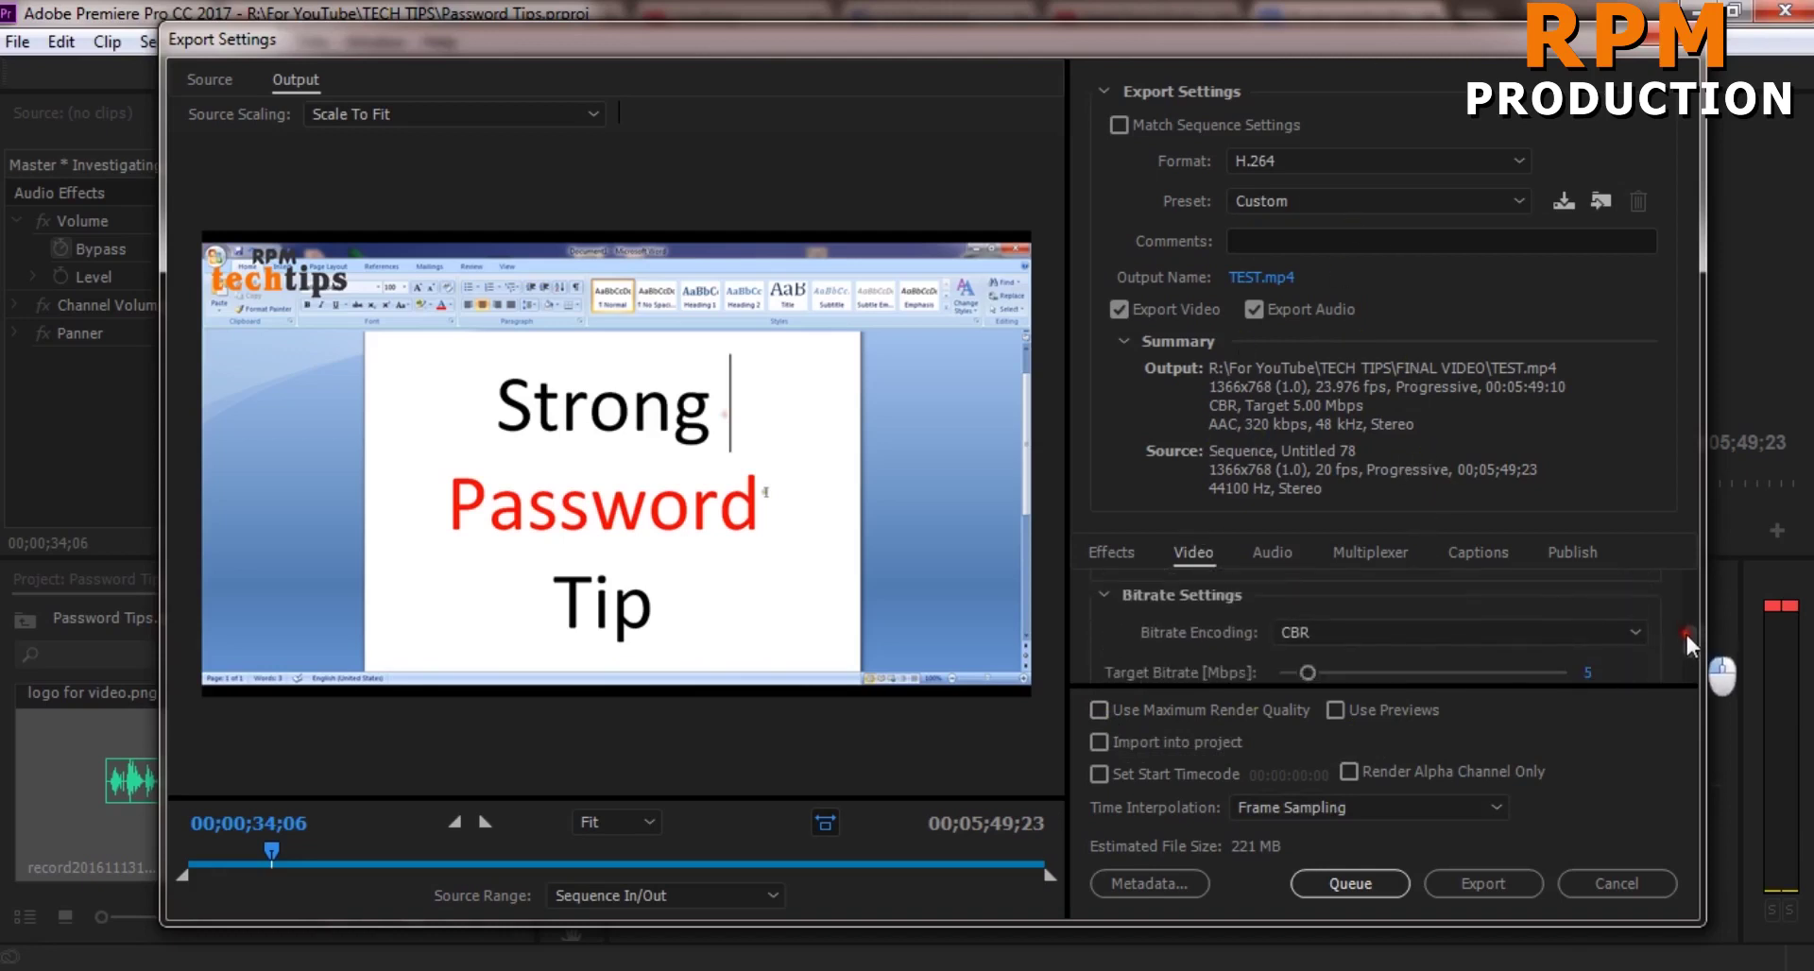
click(1296, 631)
click(1431, 646)
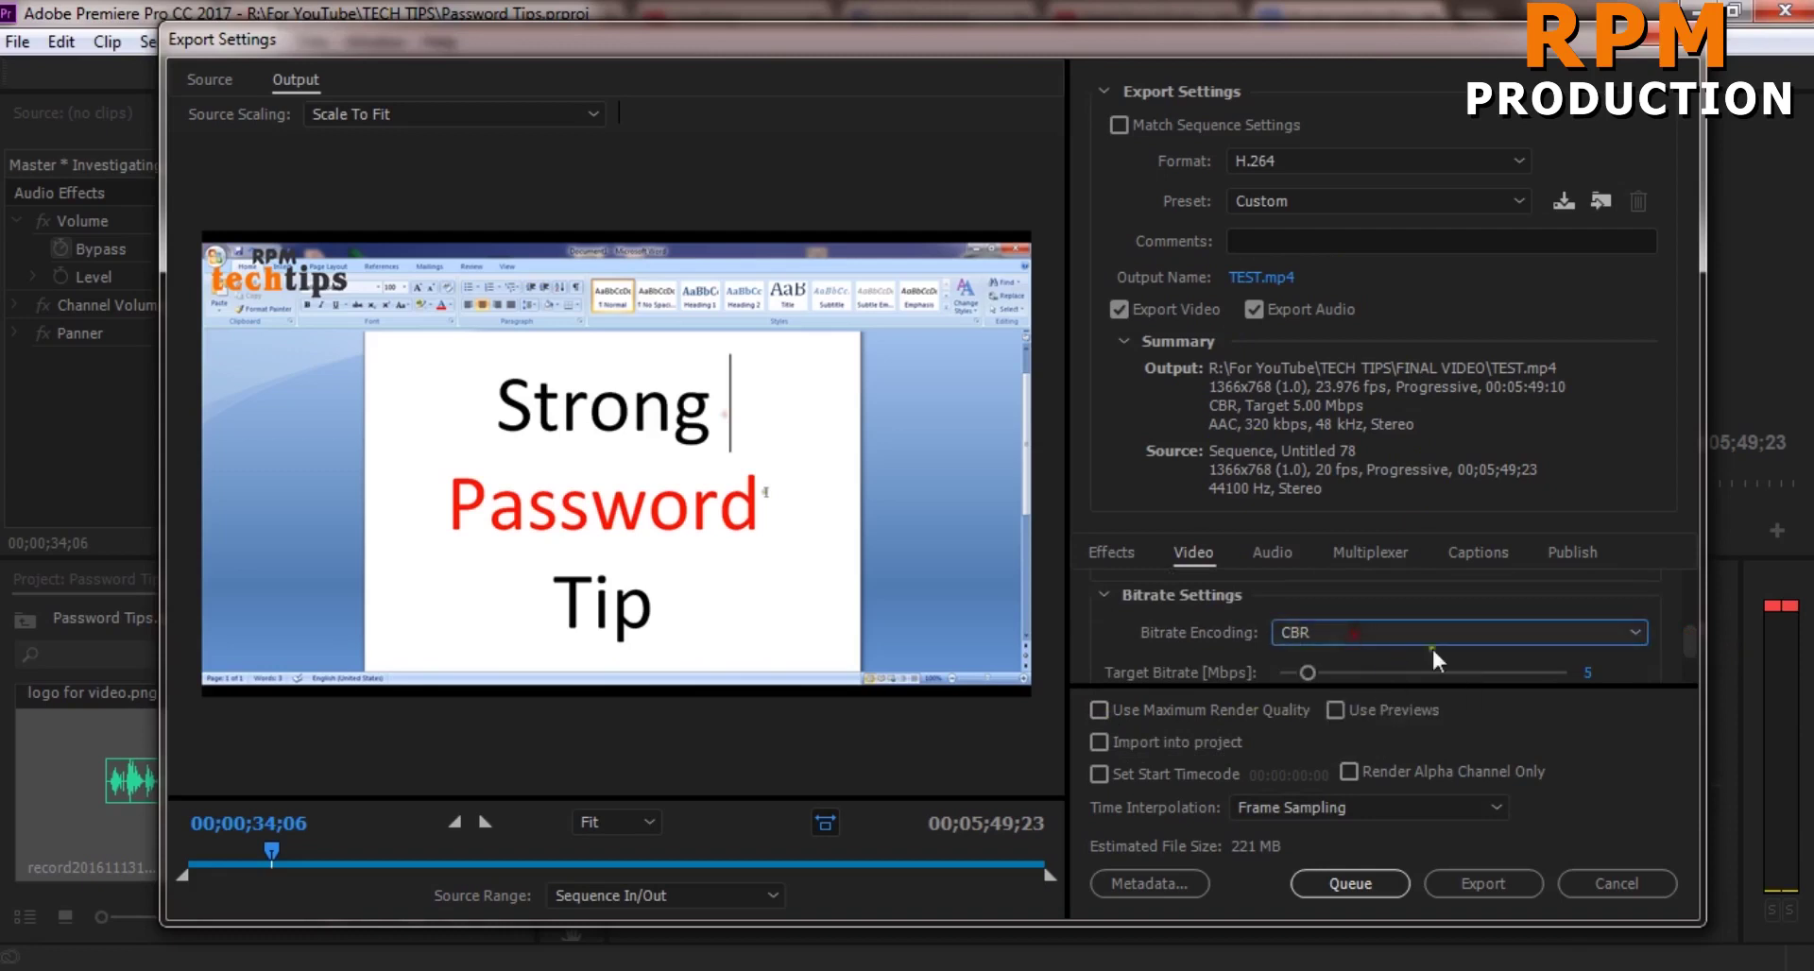
click(1299, 644)
click(1529, 631)
click(1587, 672)
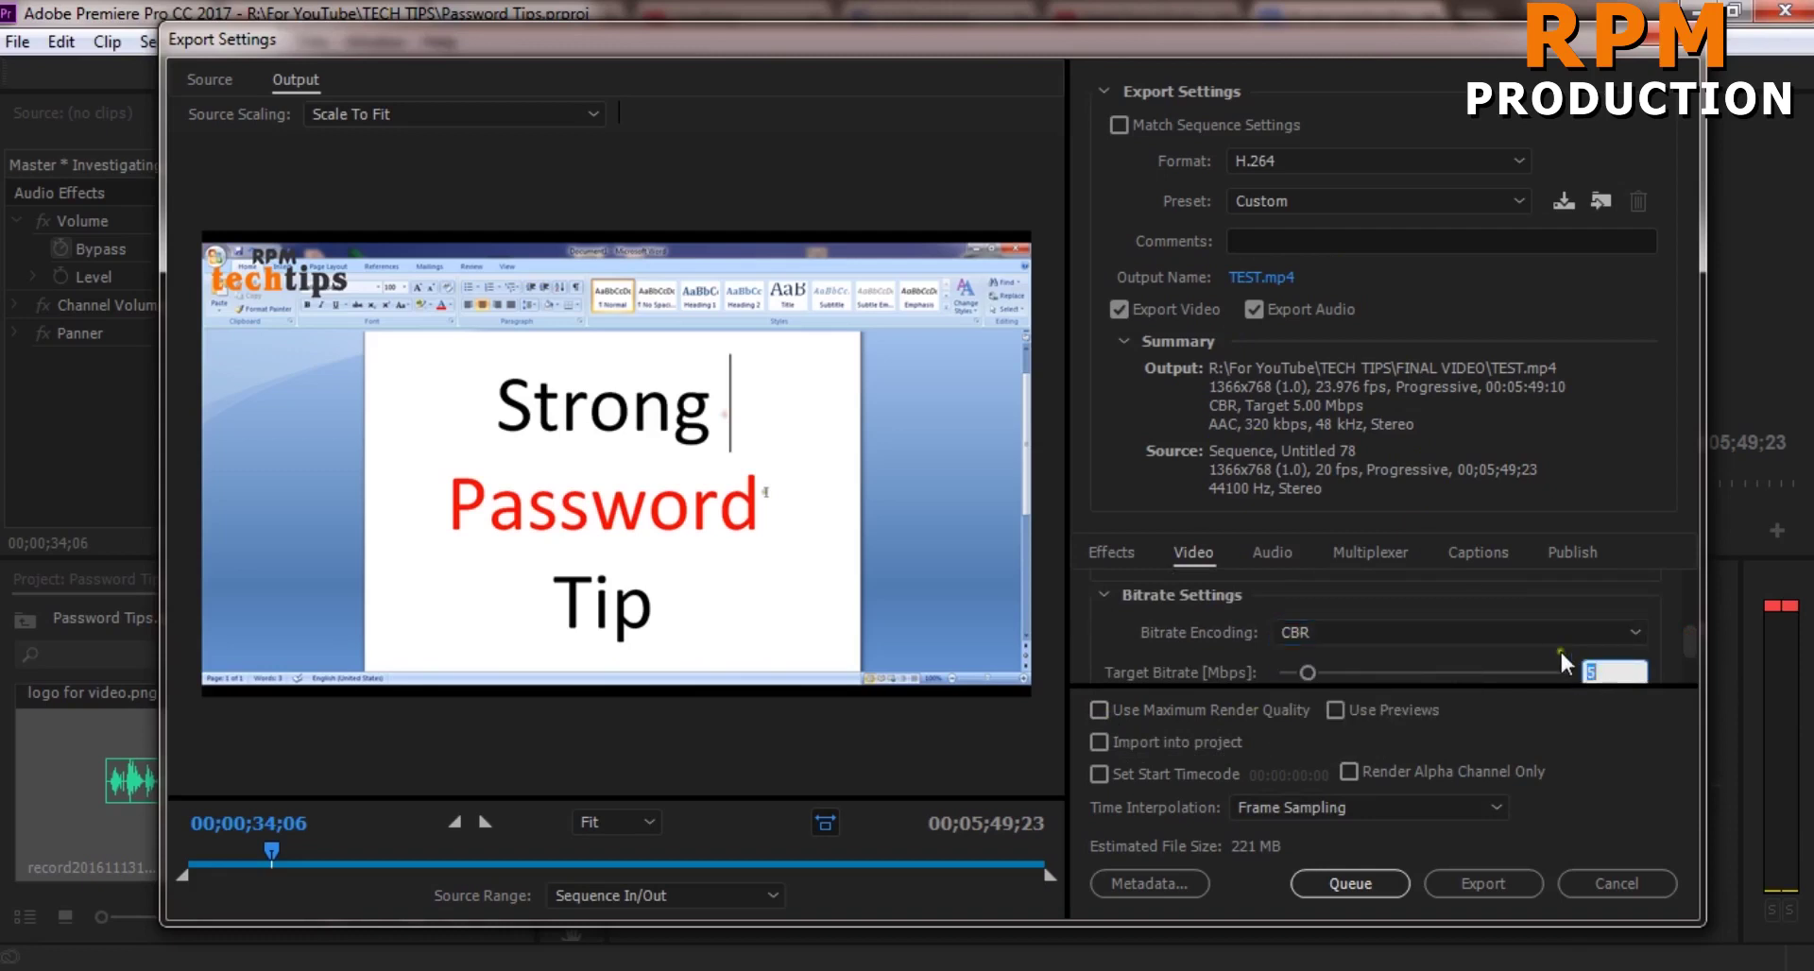
drag(1682, 633, 1686, 681)
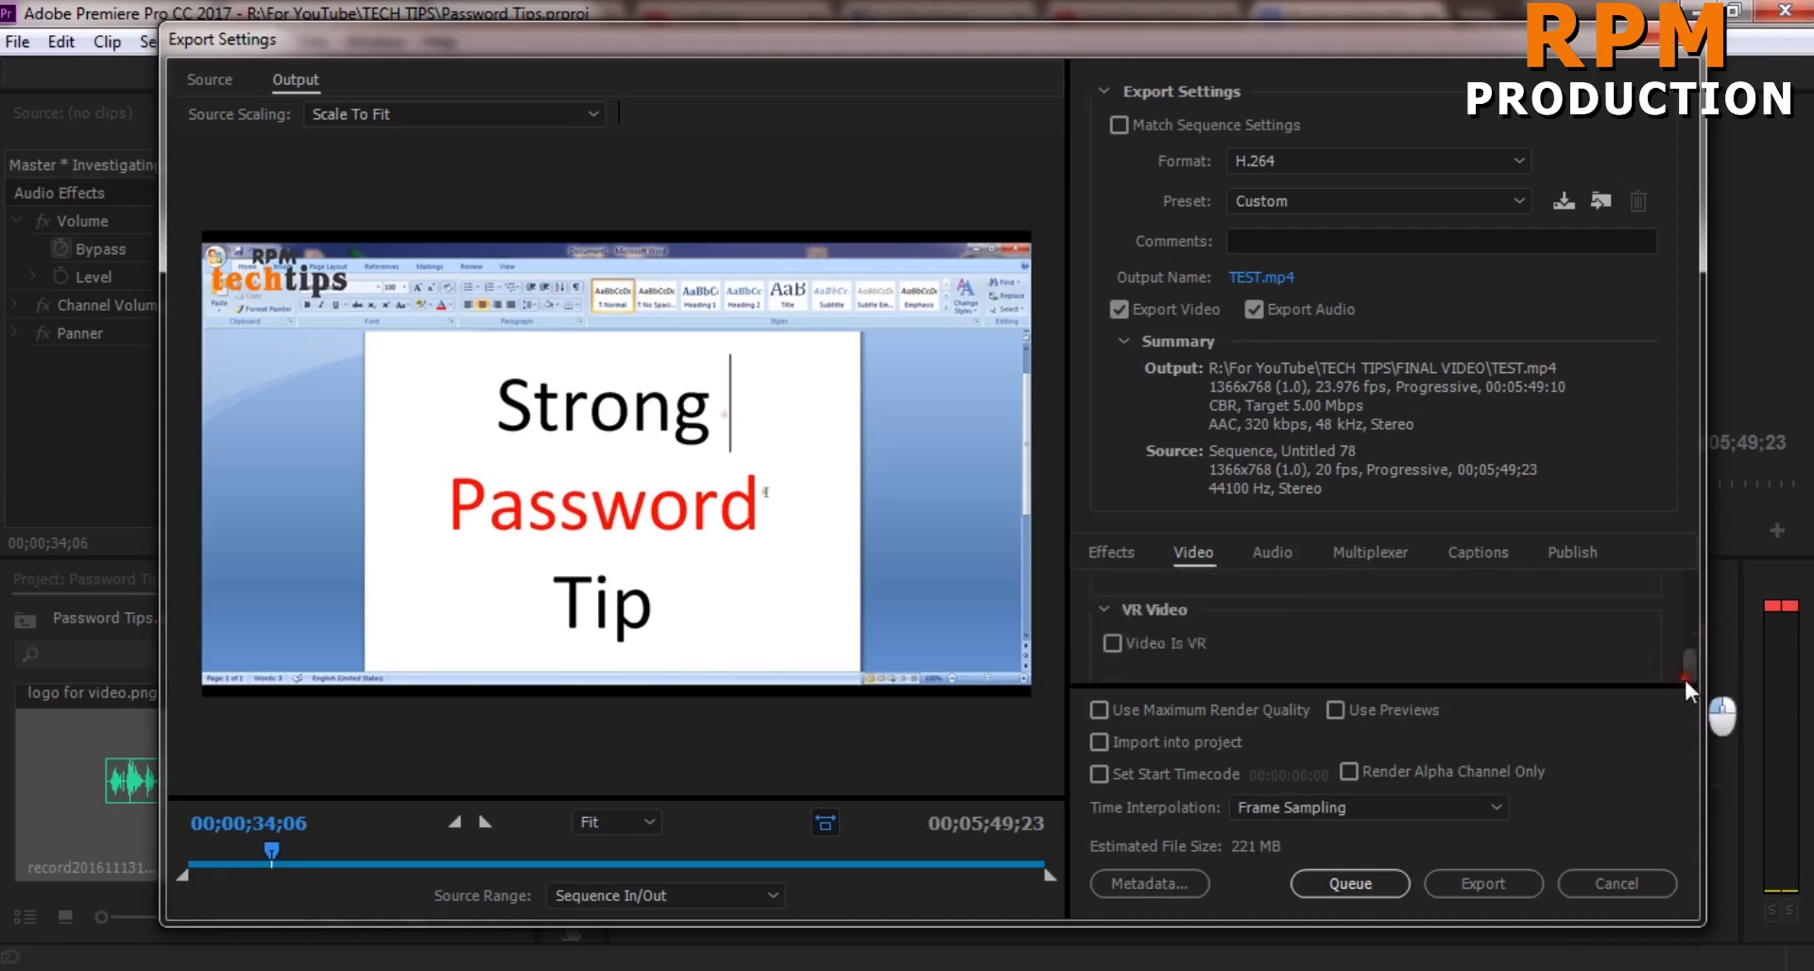
- Start the export to TEST.mp4, cancel the encode, and close Export Settings
click(1448, 884)
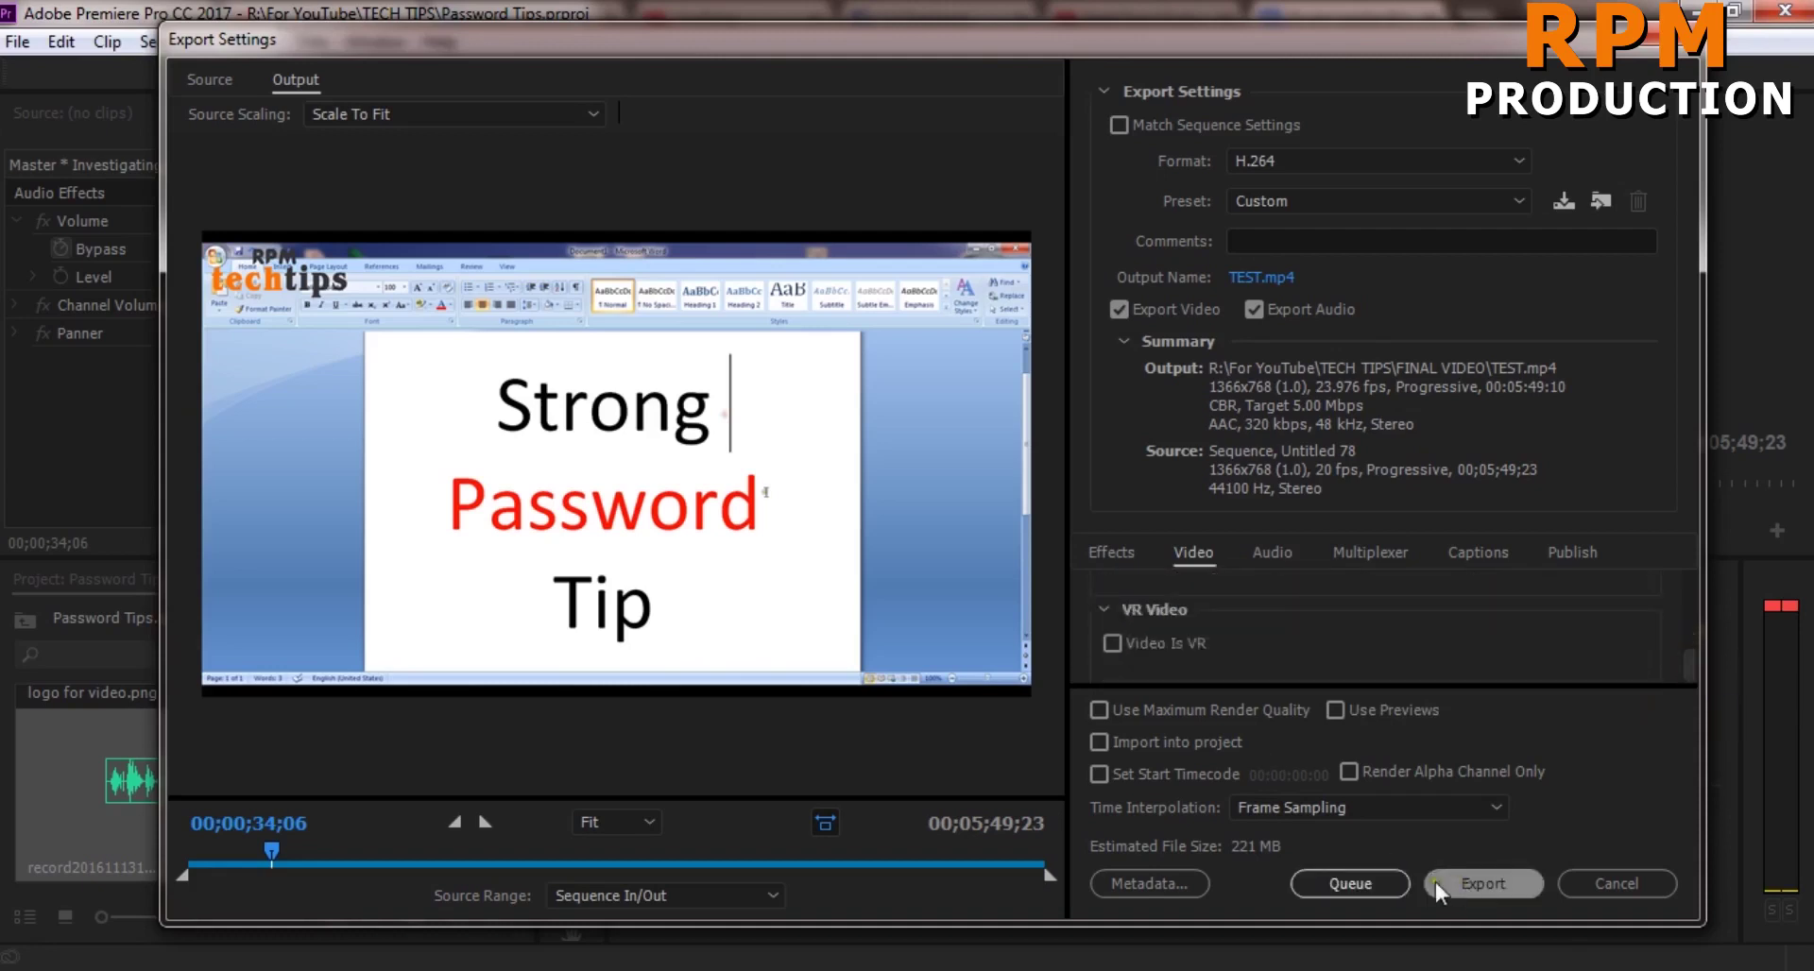
click(1477, 881)
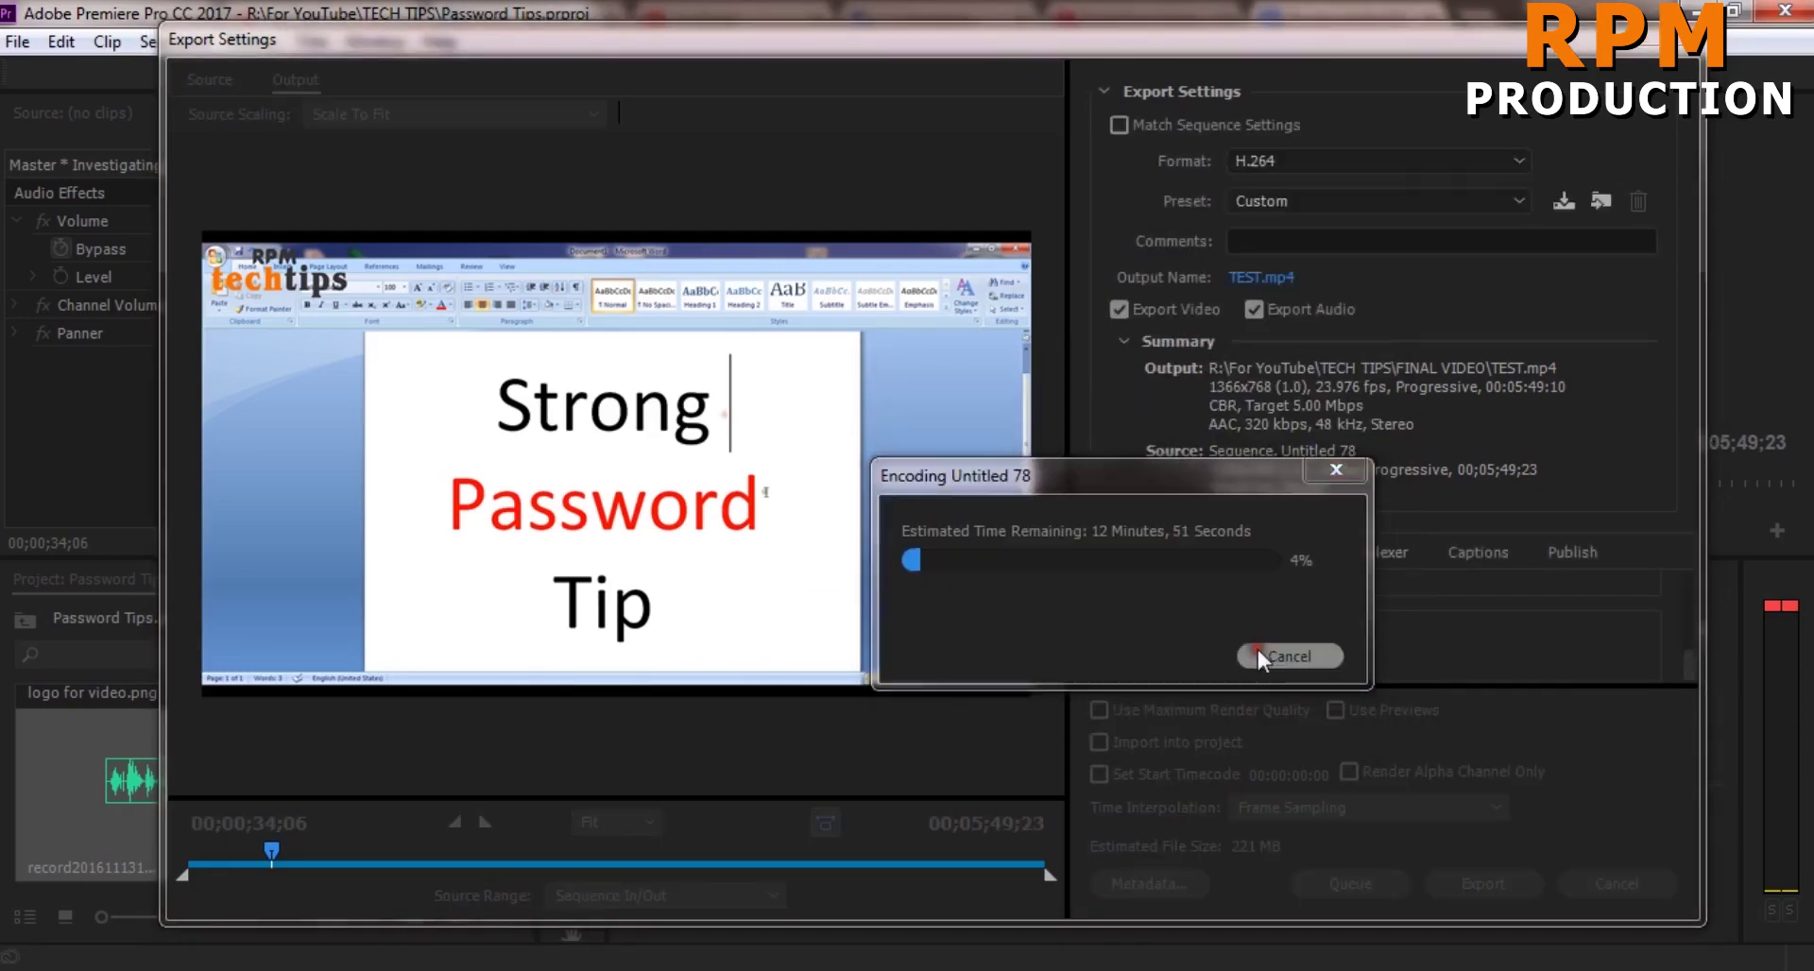
click(1226, 673)
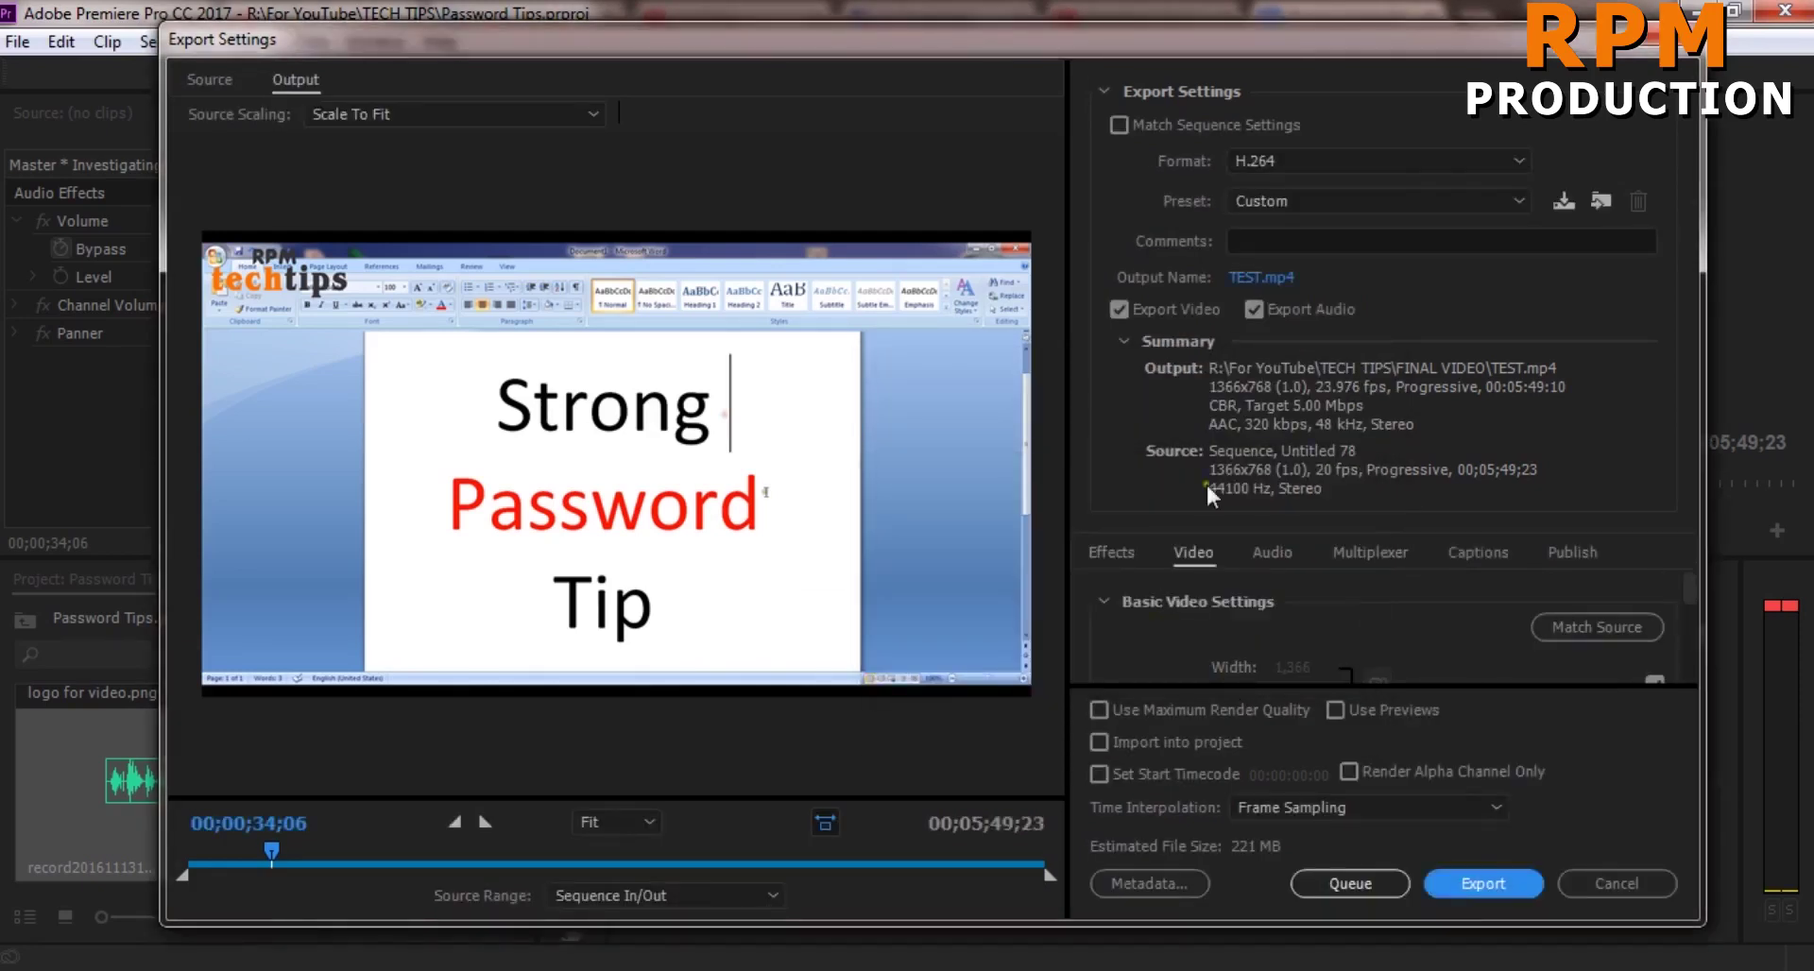
key(Escape)
click(961, 648)
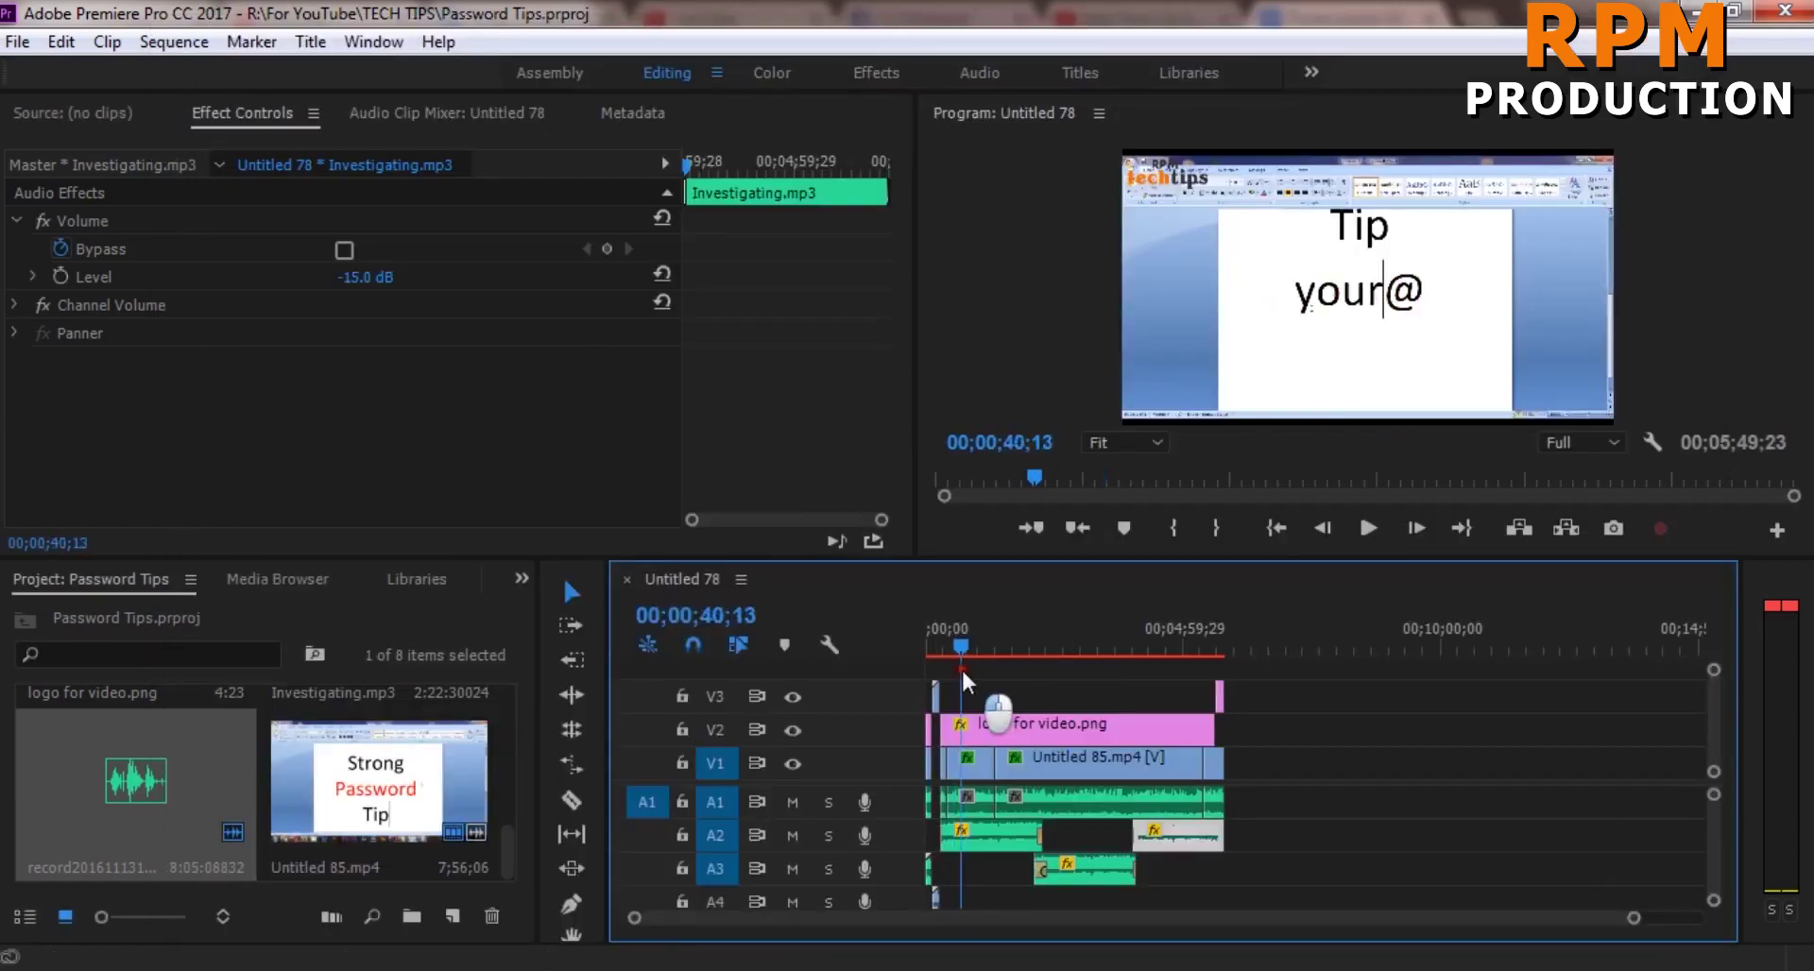
mouse_move(494, 955)
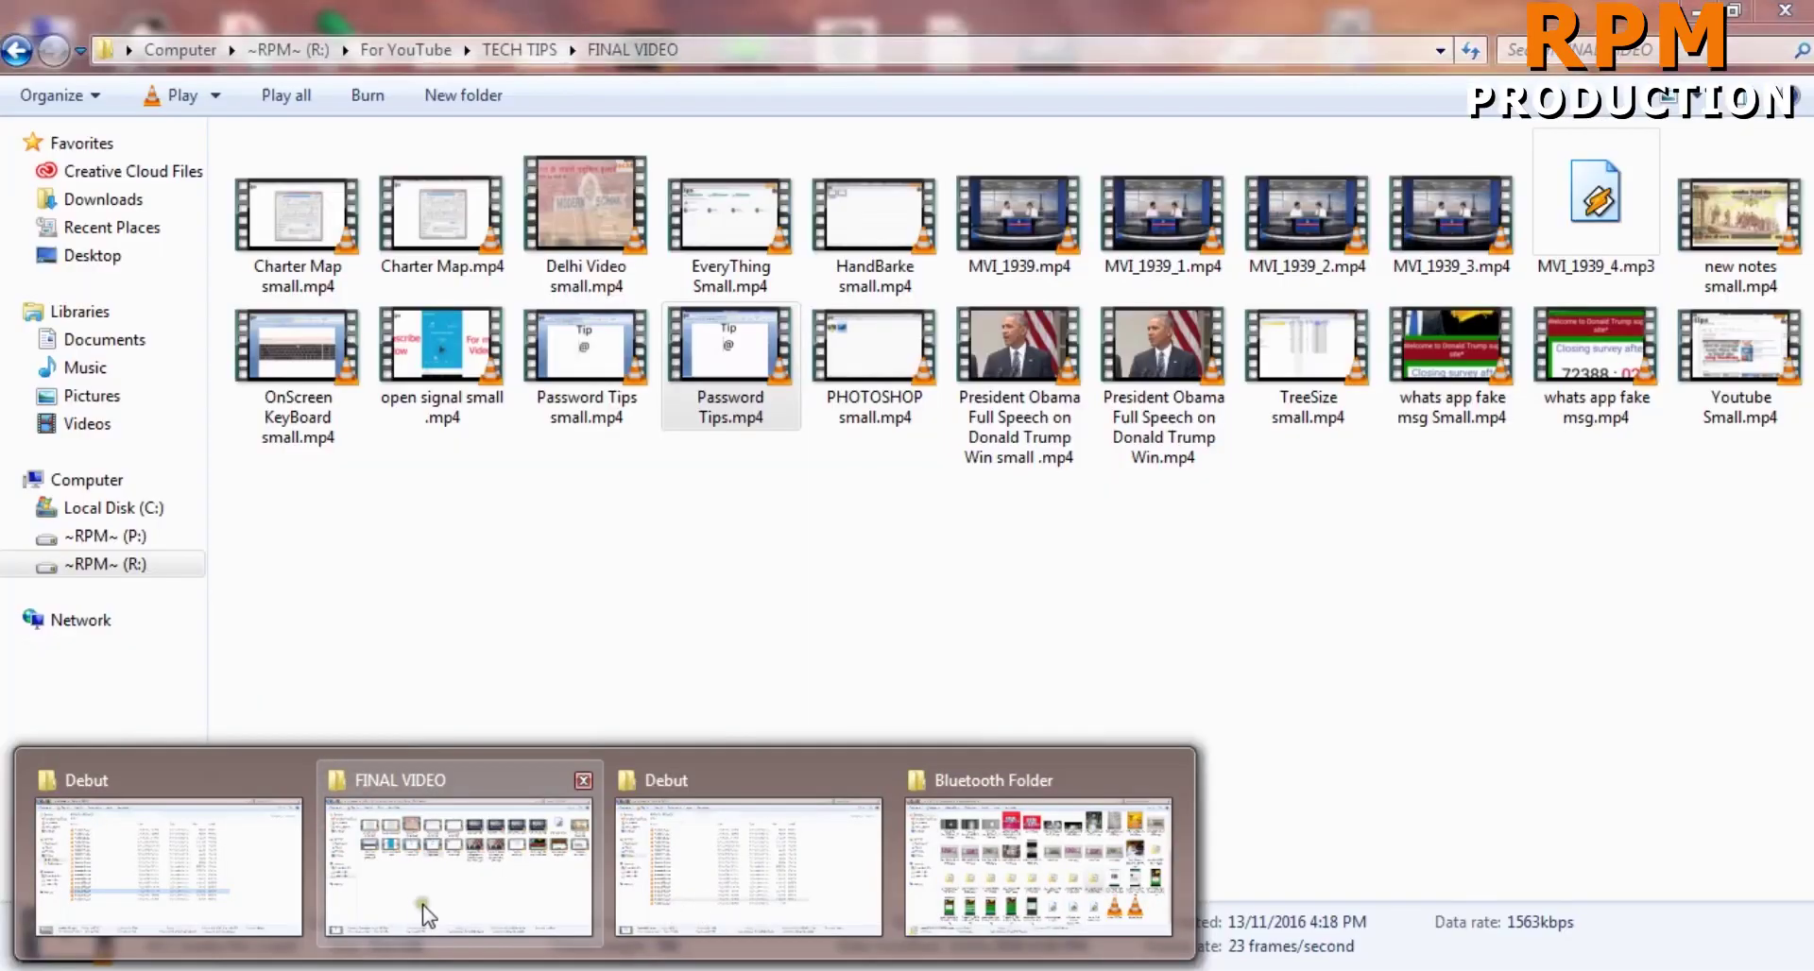
- Switch to the FINAL VIDEO folder and select Password Tips.mp4 to see its details
click(417, 909)
click(676, 715)
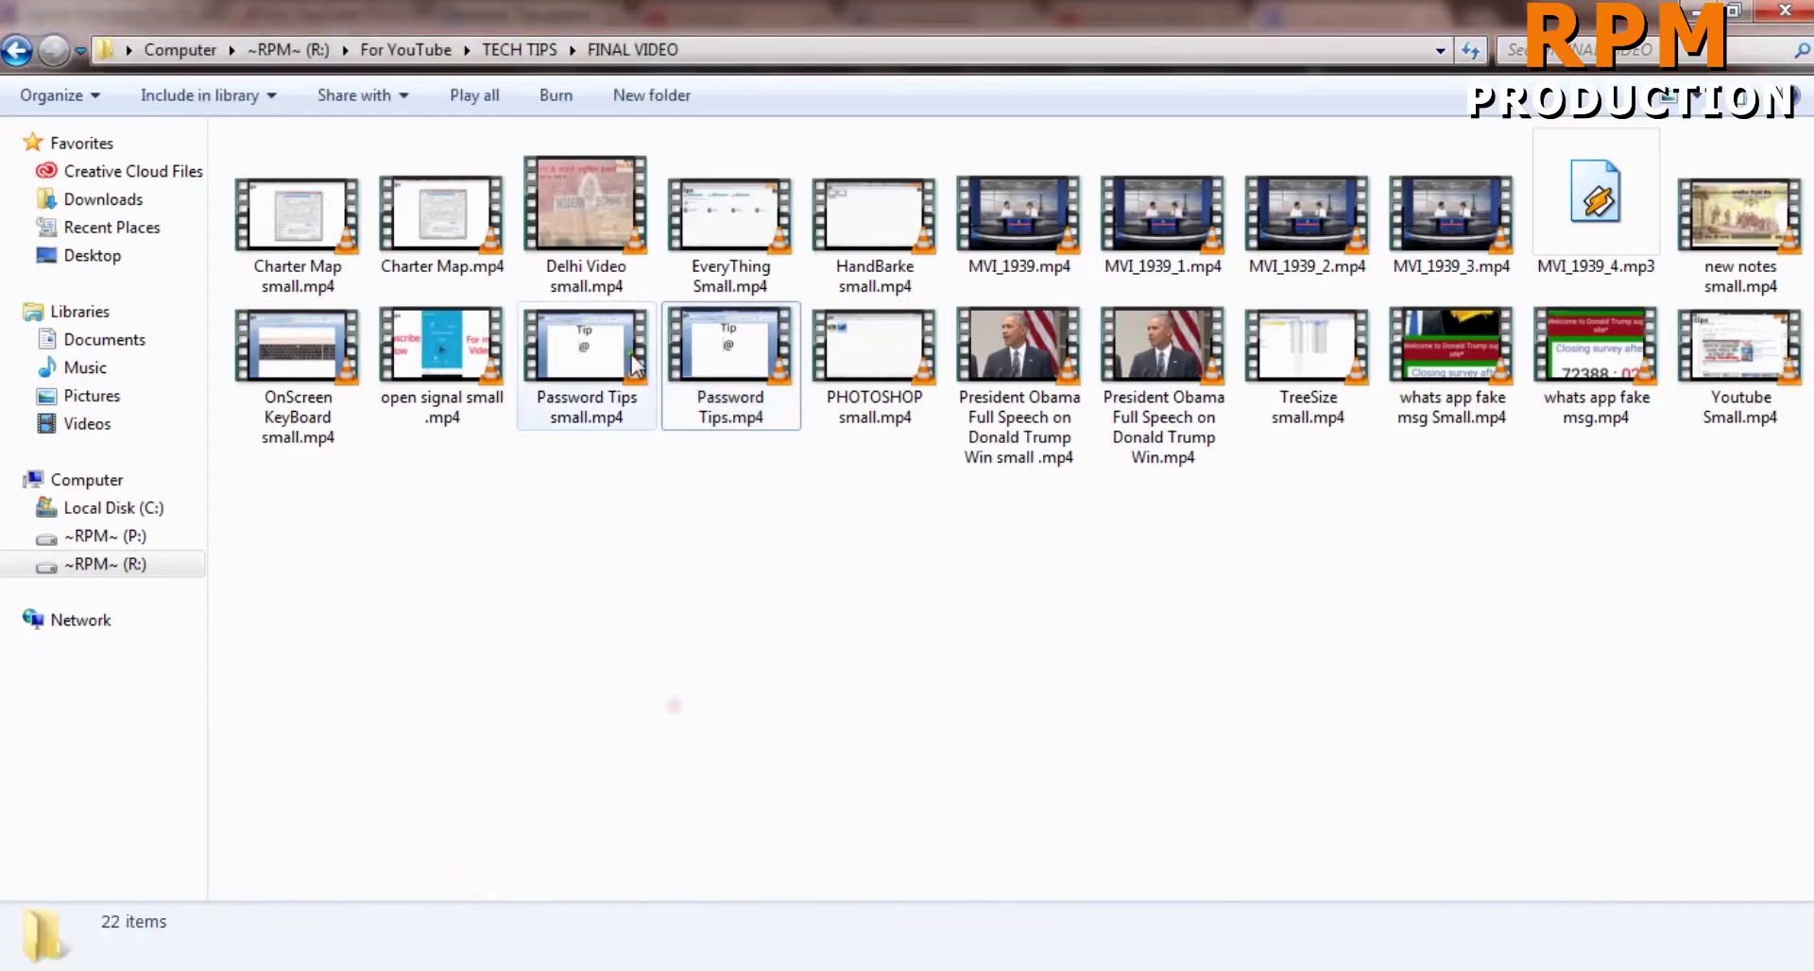
click(718, 362)
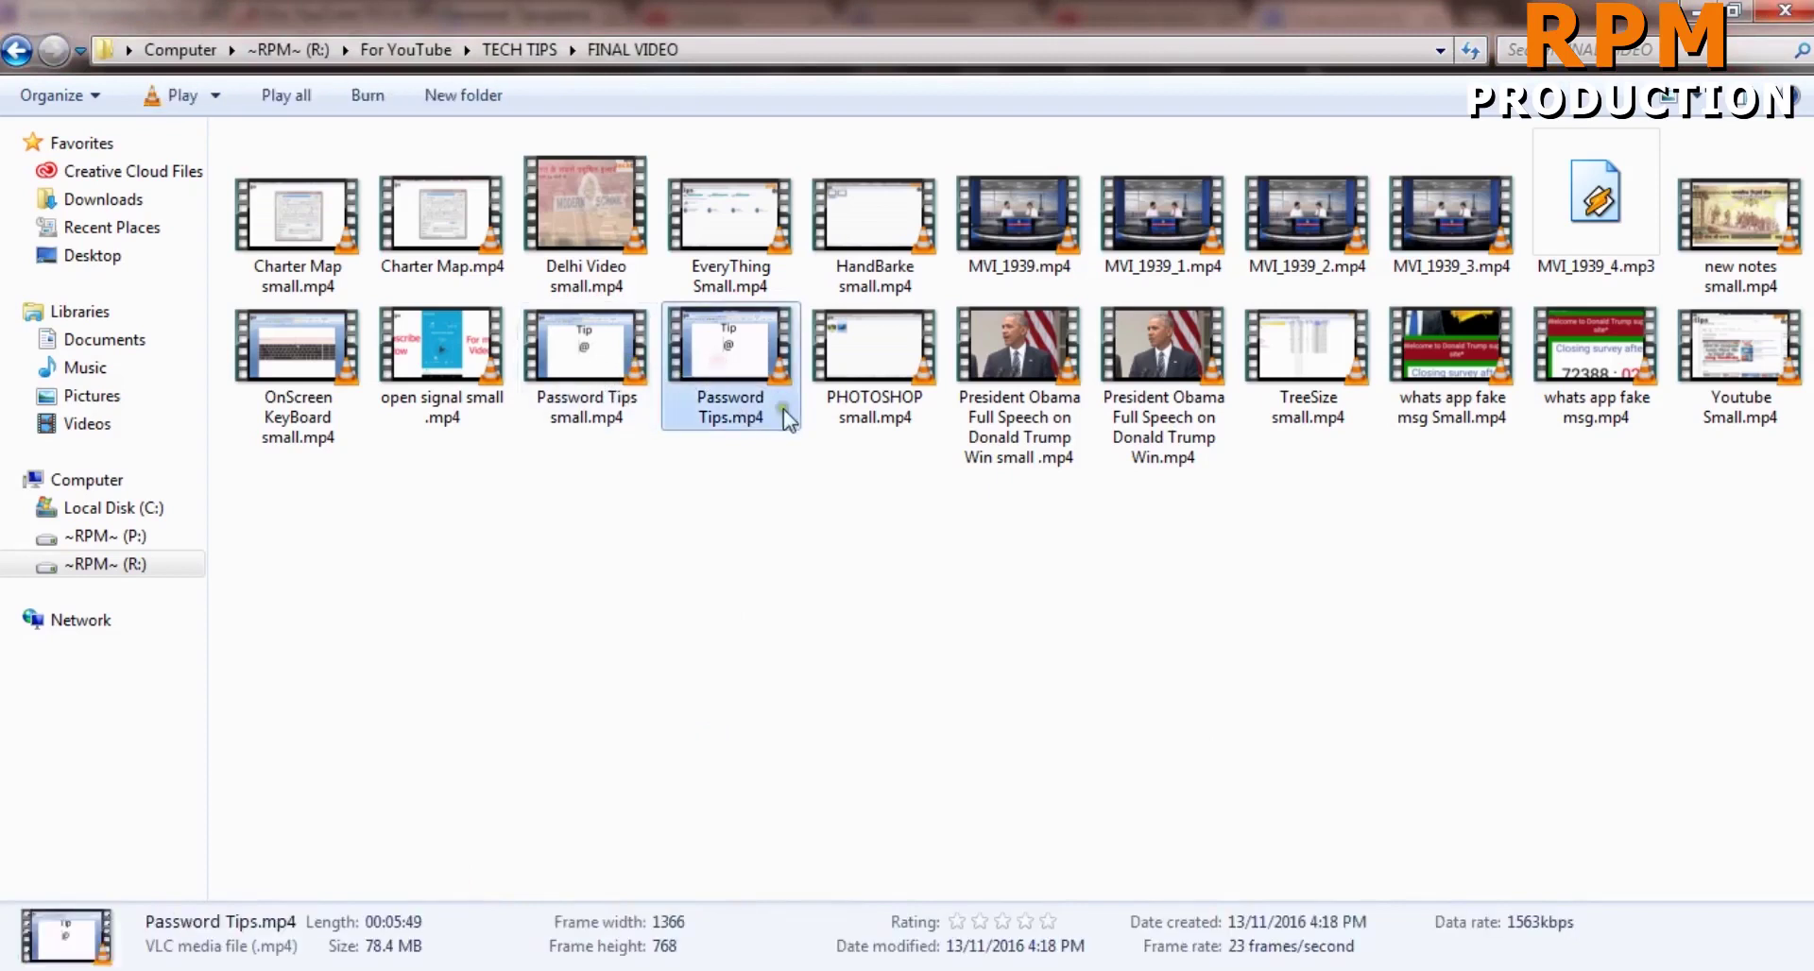
click(774, 509)
click(746, 376)
- Play Password Tips.mp4 in VLC, skip to the middle, then close the player
double_click(735, 410)
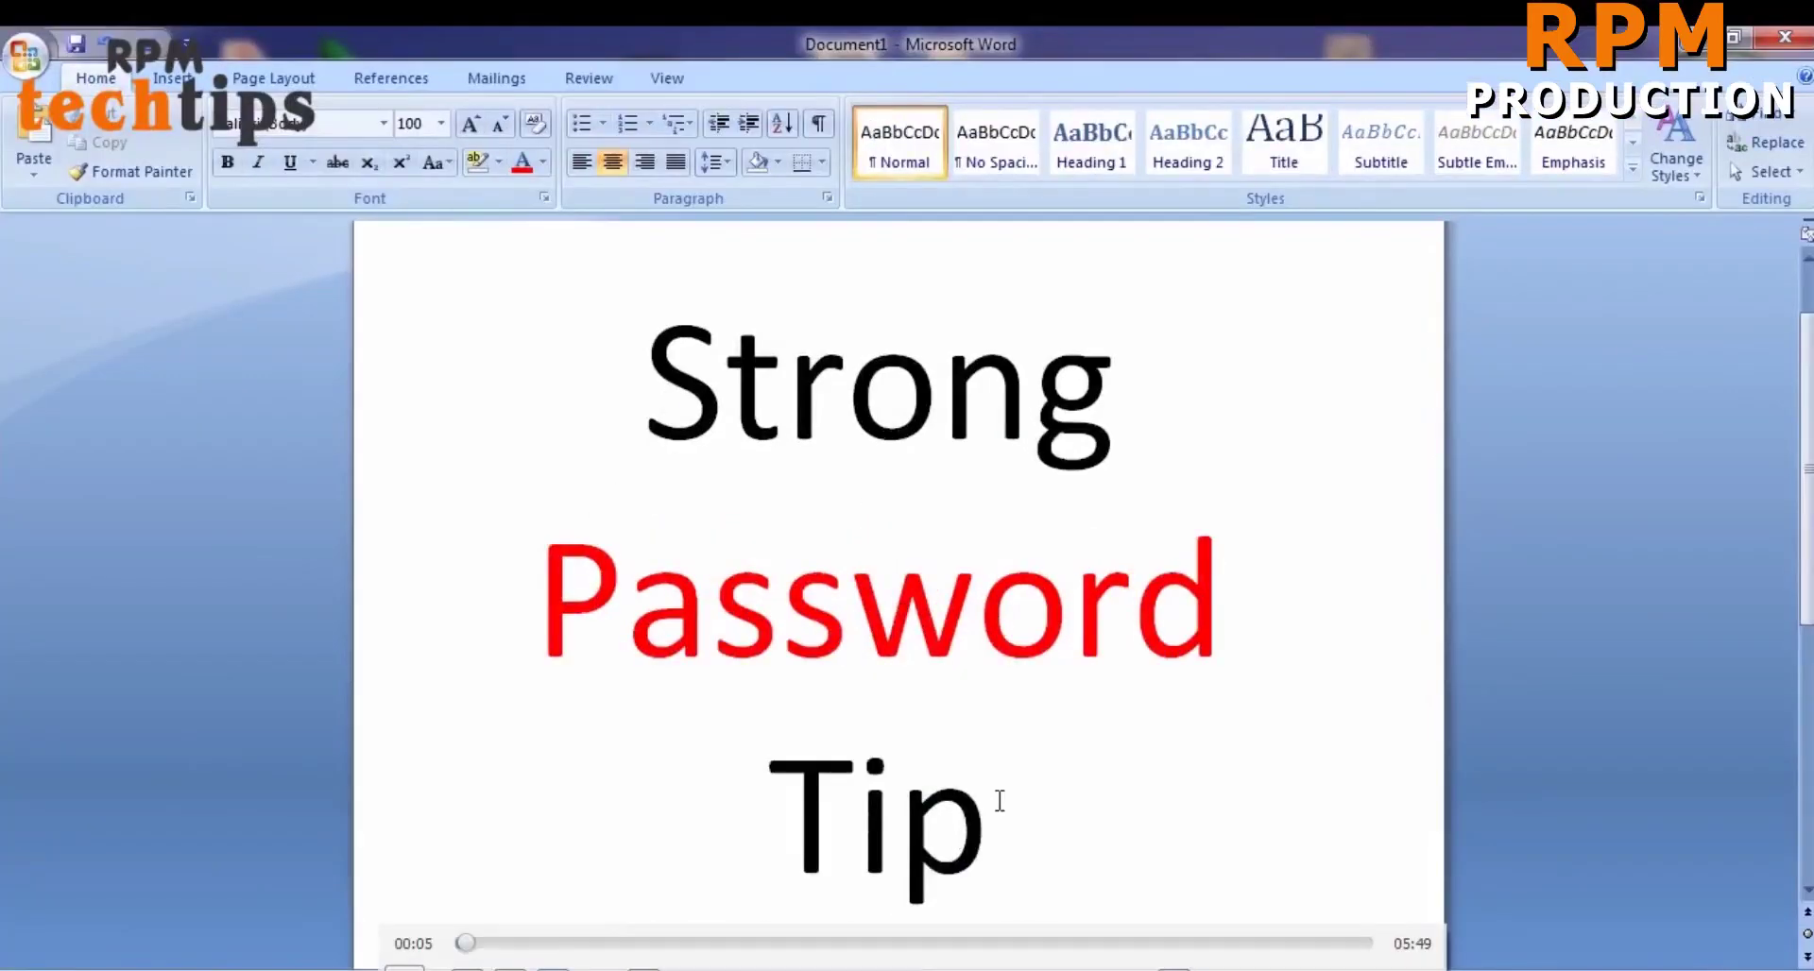
click(813, 941)
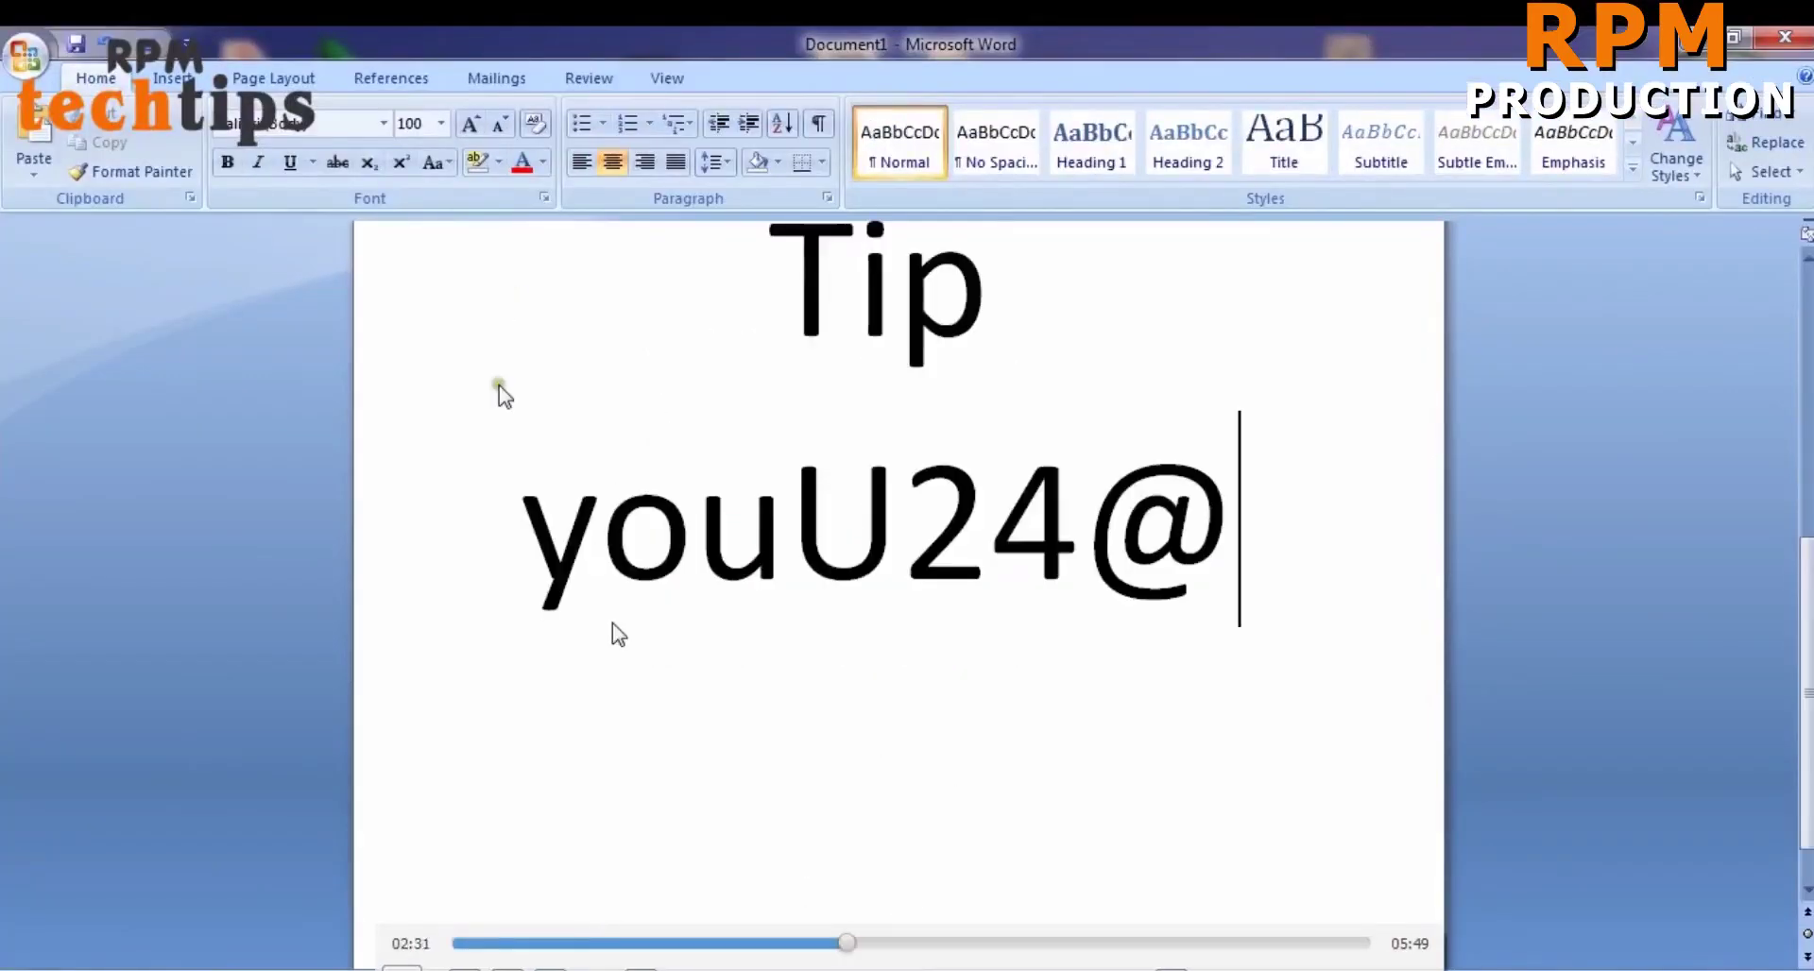
double_click(522, 692)
click(1784, 9)
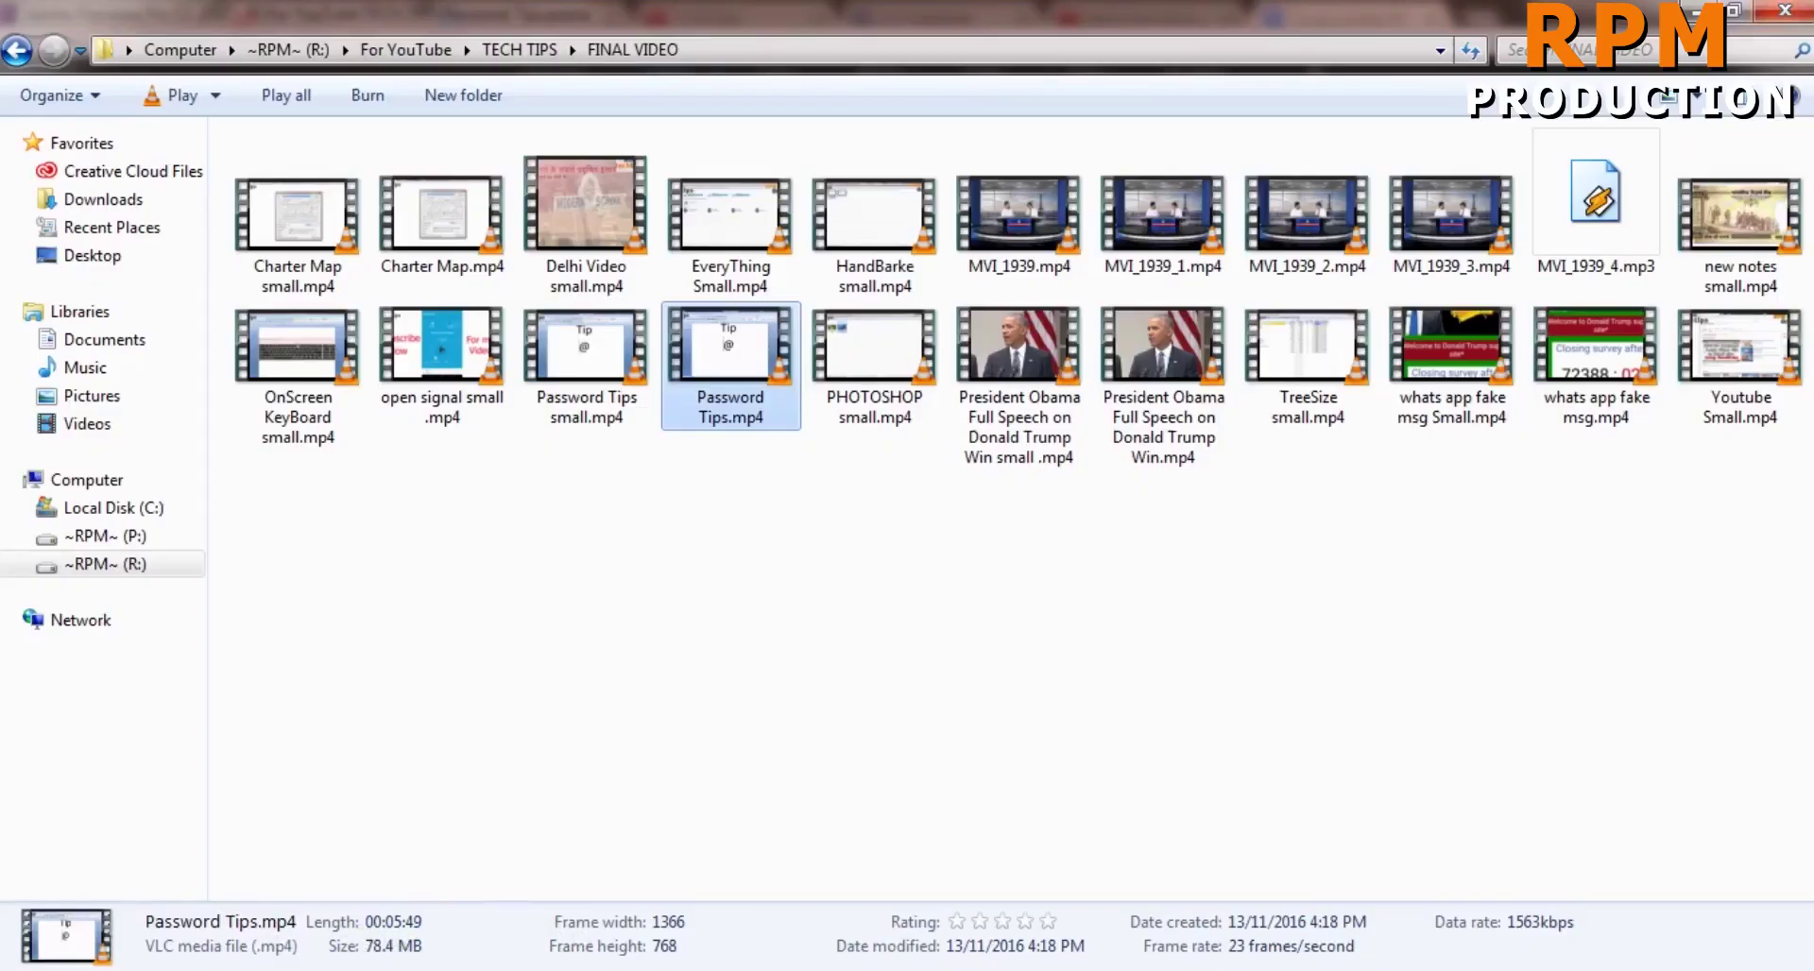
click(923, 708)
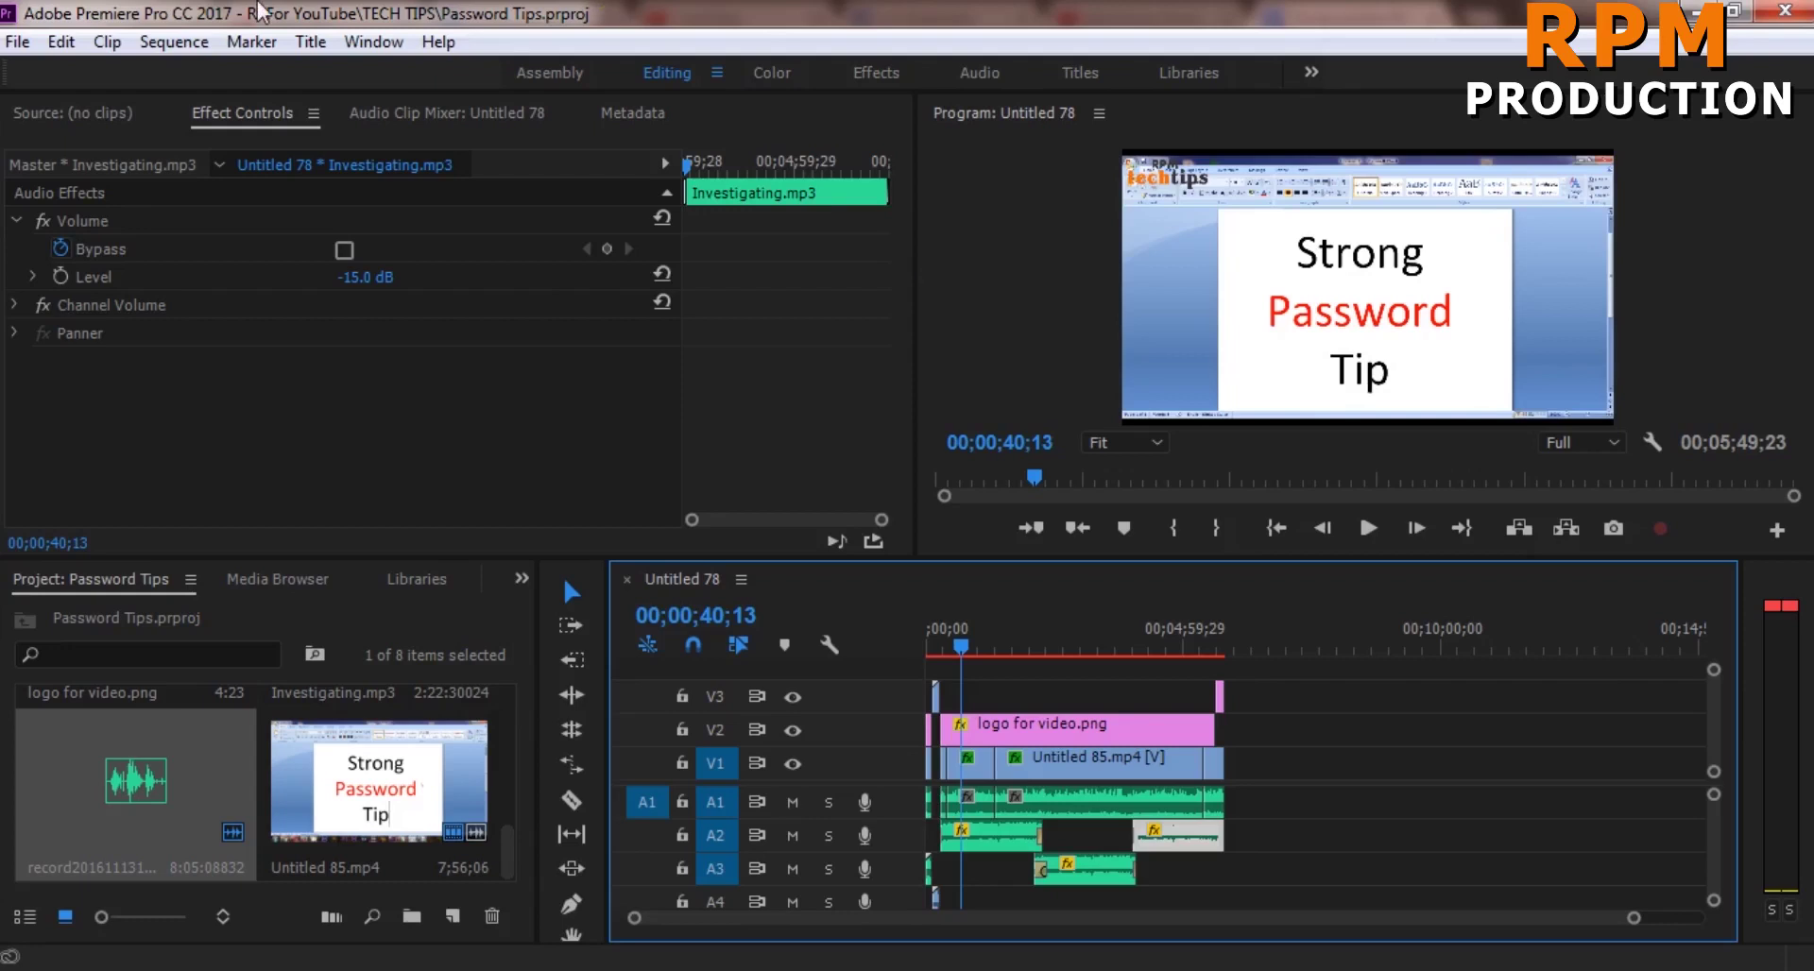
- Reopen Export Settings for the Untitled 78 sequence via File > Export > Media
click(17, 42)
mouse_move(263, 795)
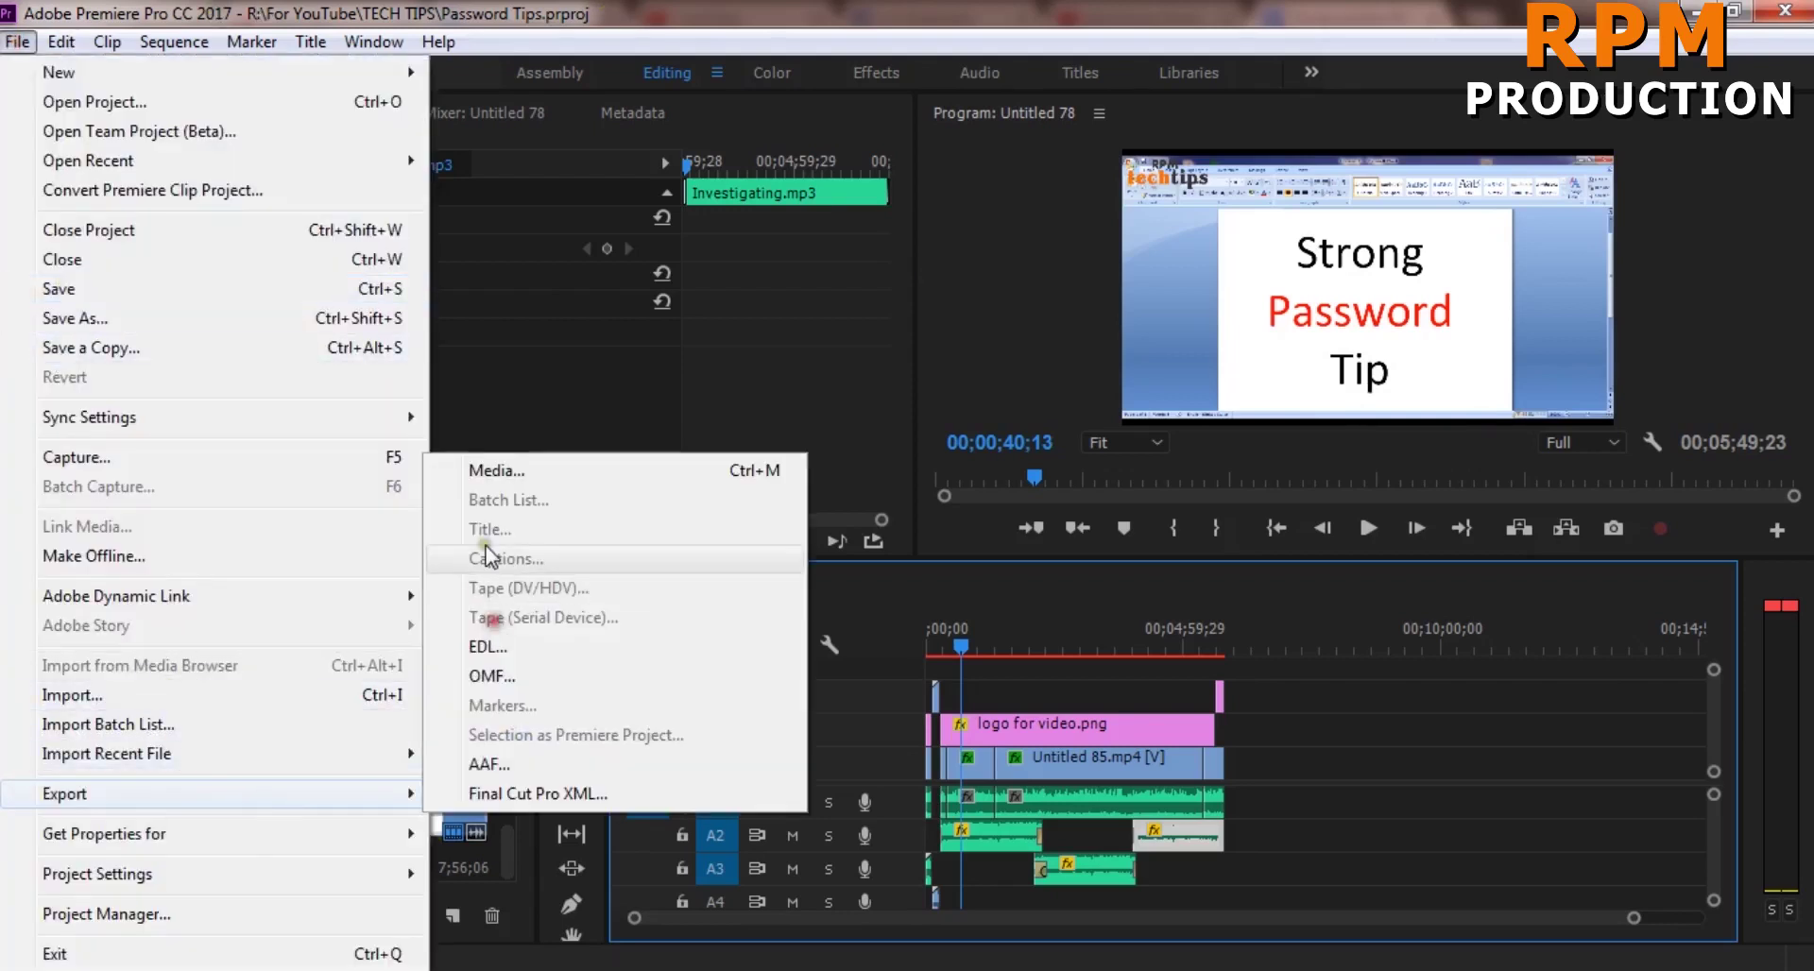
click(527, 467)
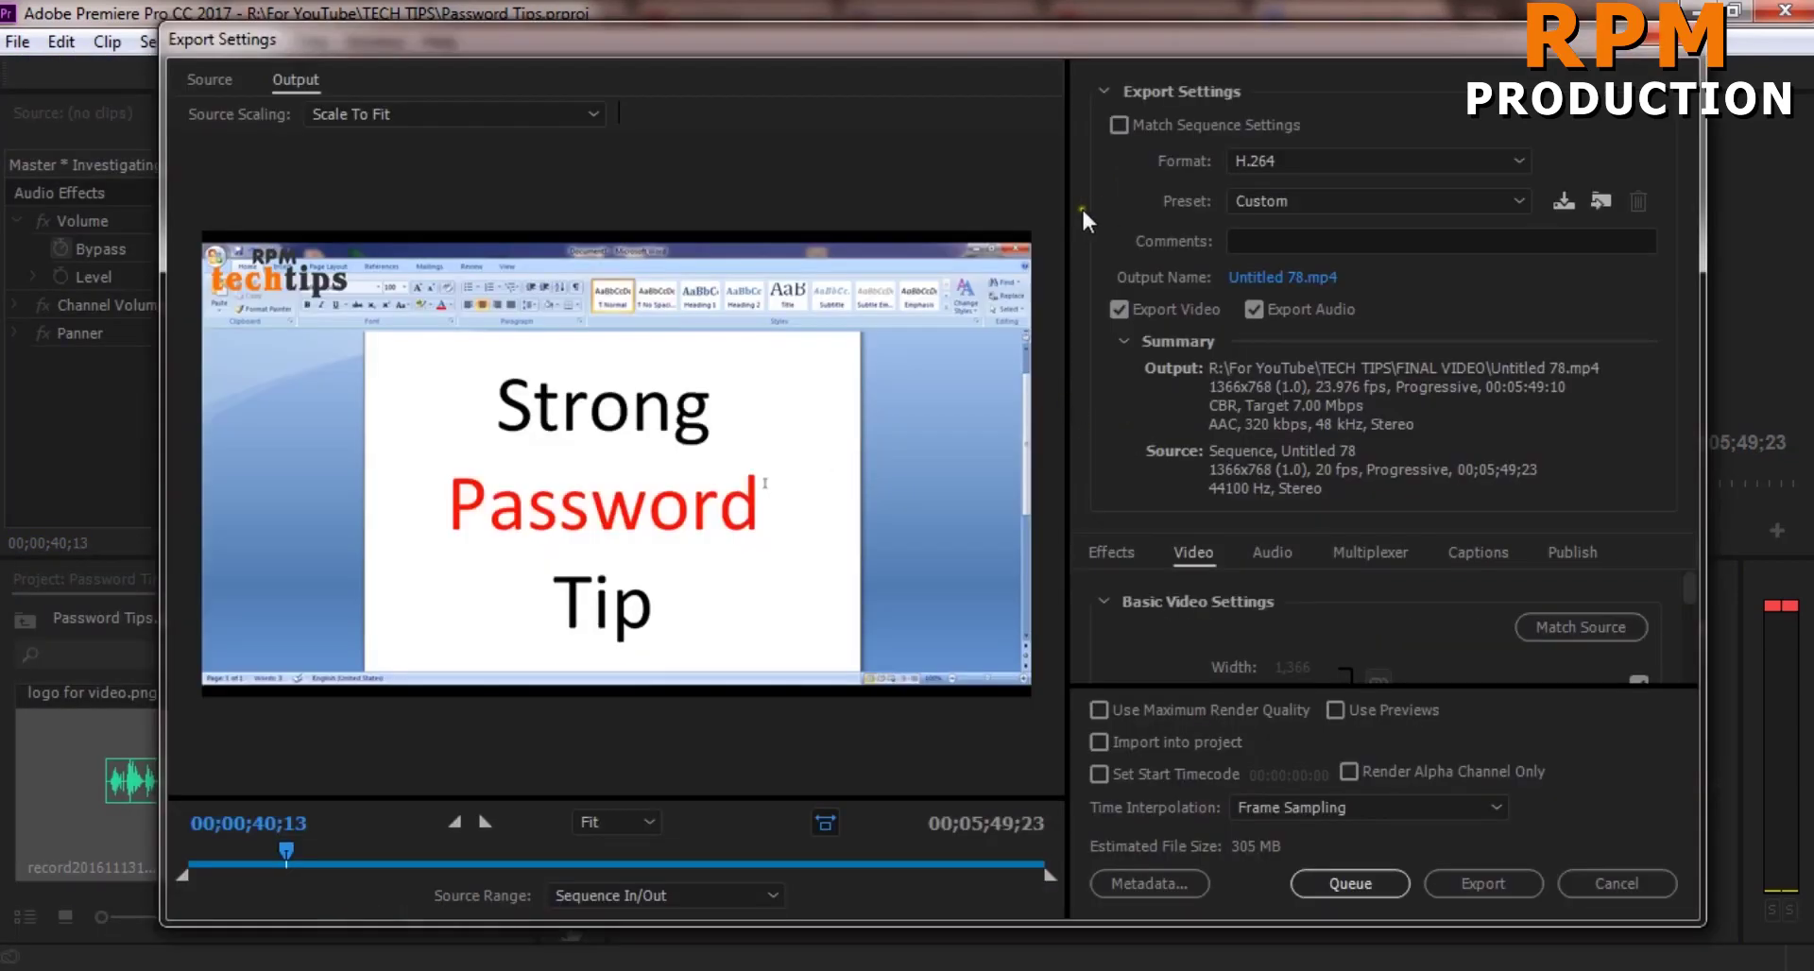